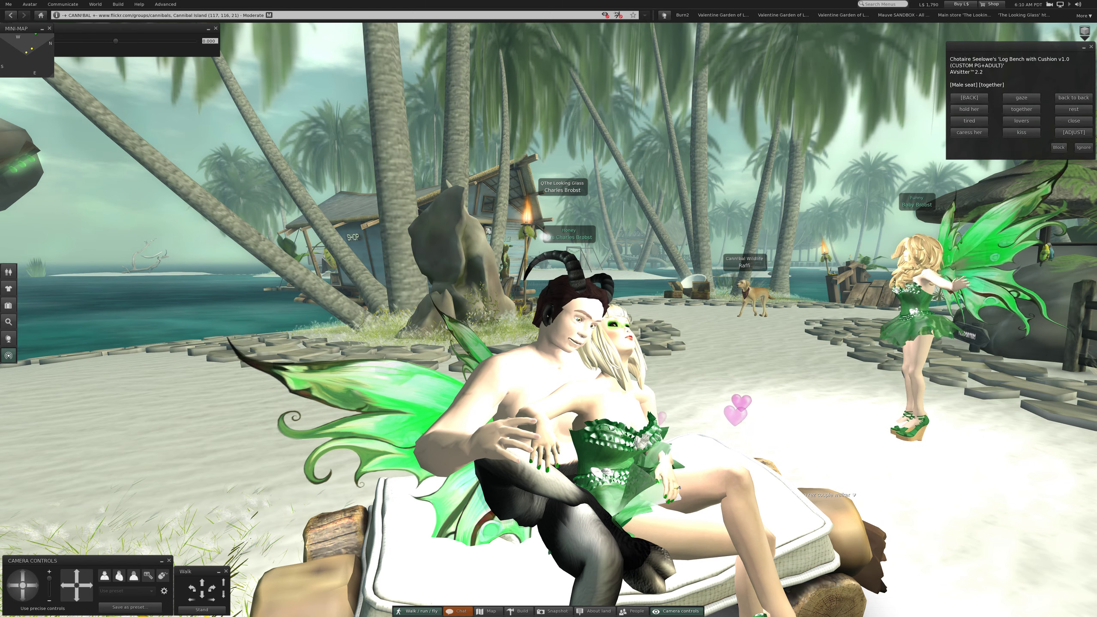
# - Cycle the bench couple through rest, tired, lovers, close and caress her, finishing on kiss
pyautogui.click(1074, 109)
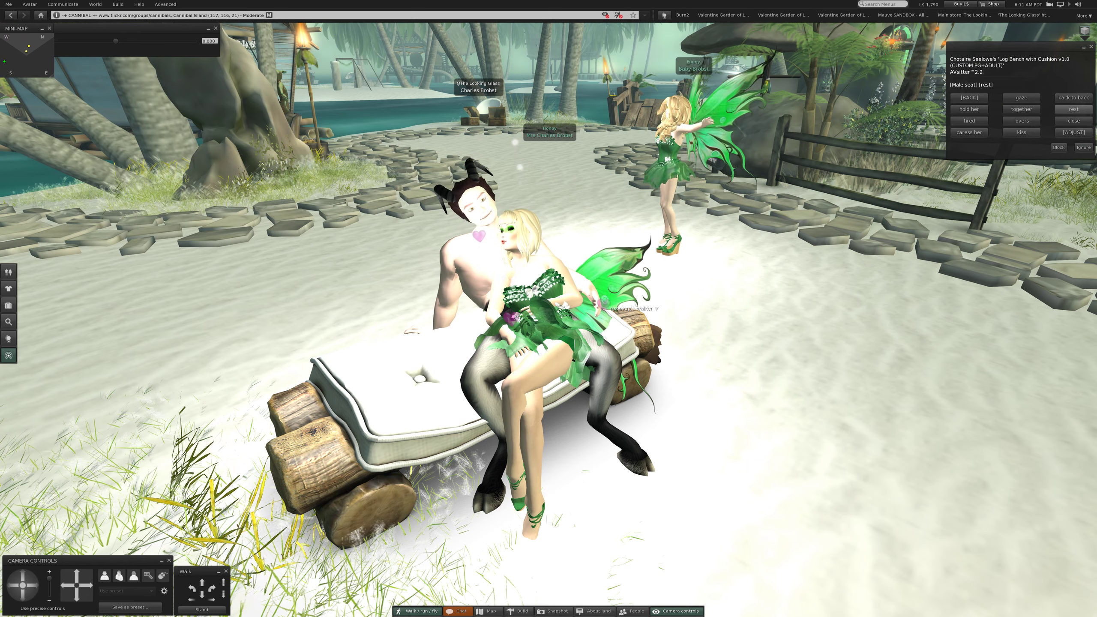
pyautogui.click(974, 131)
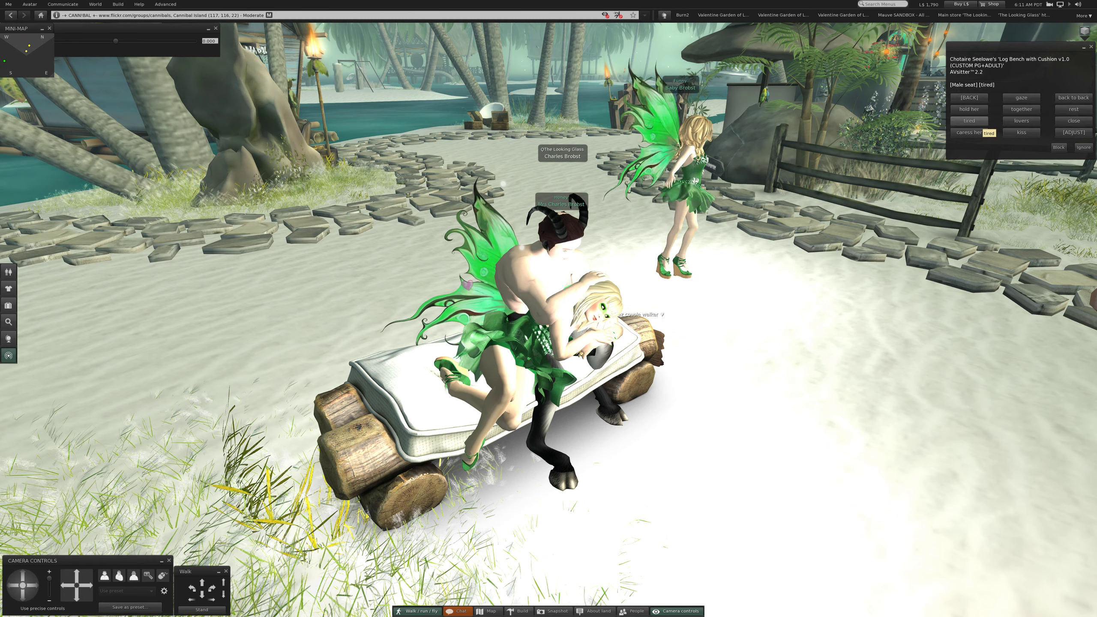
pyautogui.click(1021, 130)
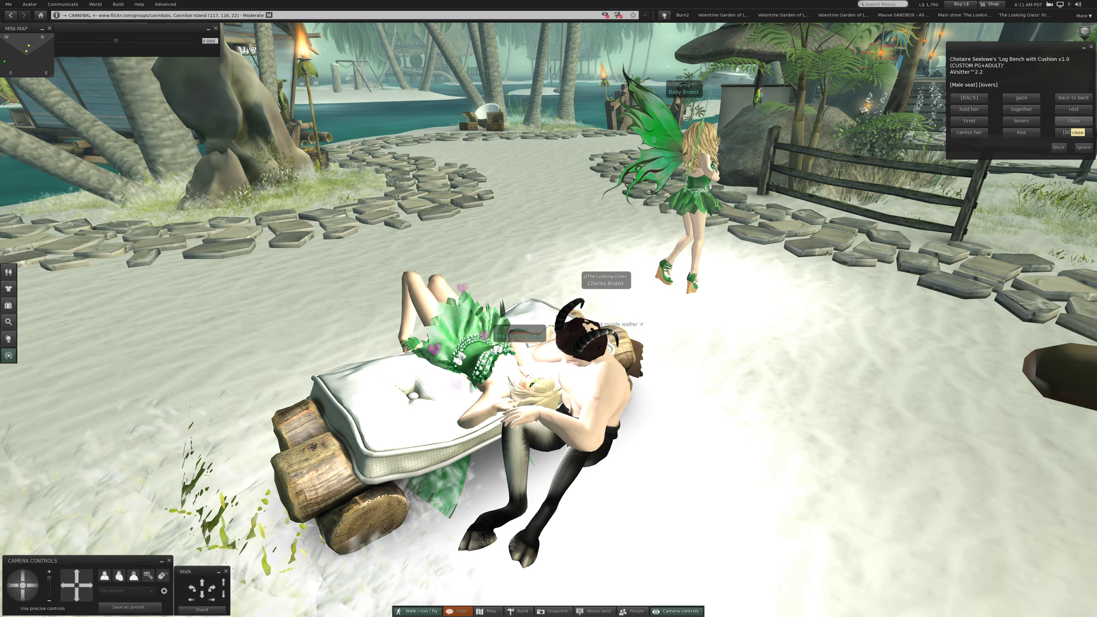
pyautogui.click(1075, 121)
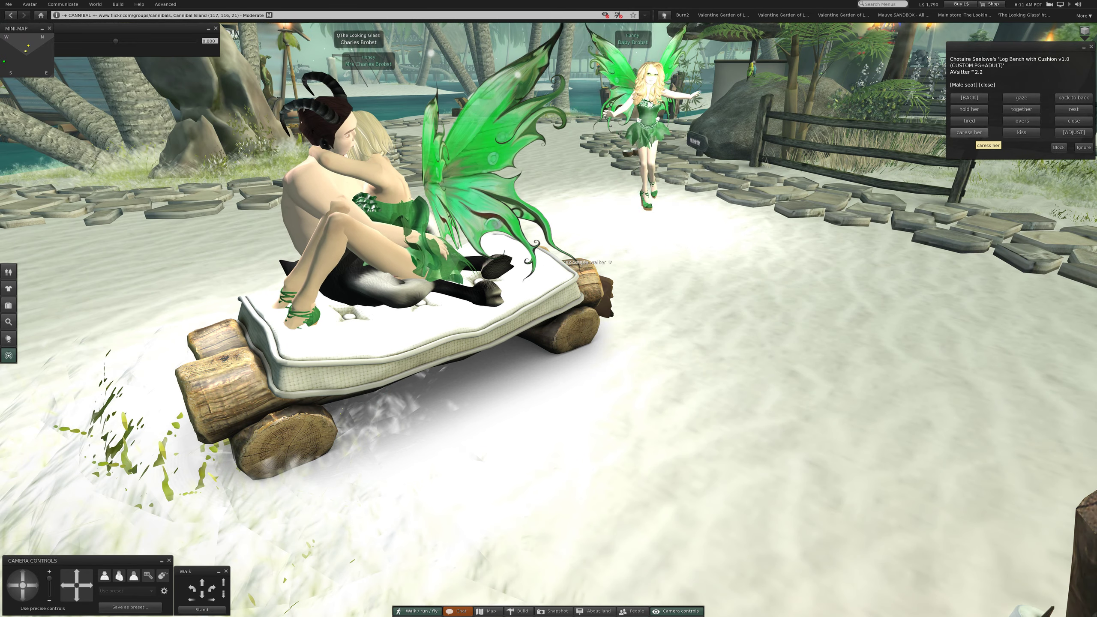
pyautogui.click(969, 133)
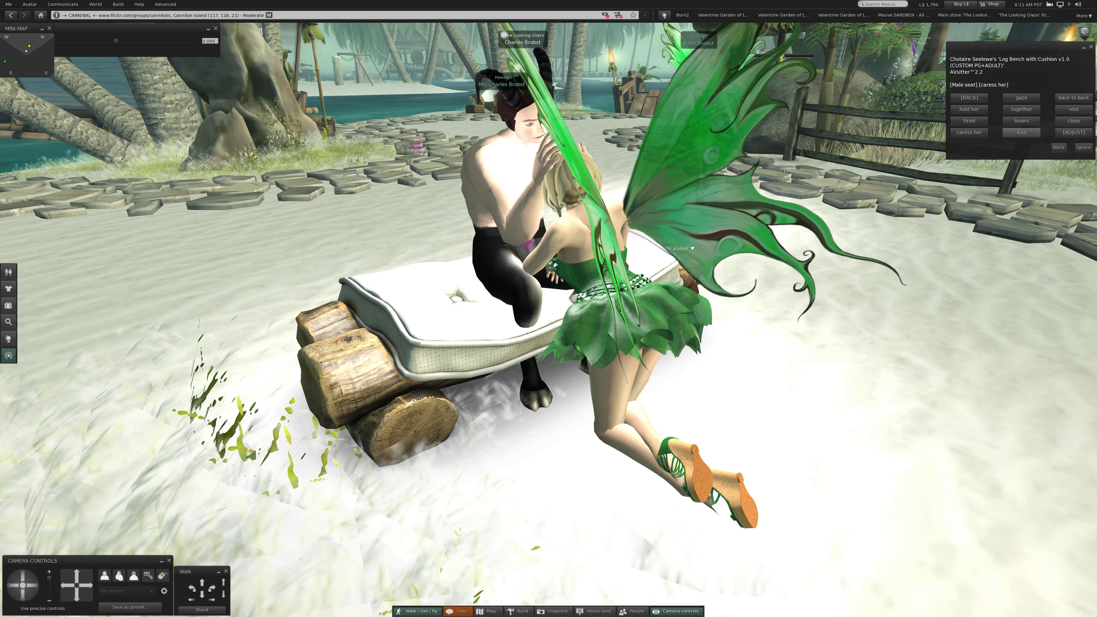
pyautogui.click(1022, 132)
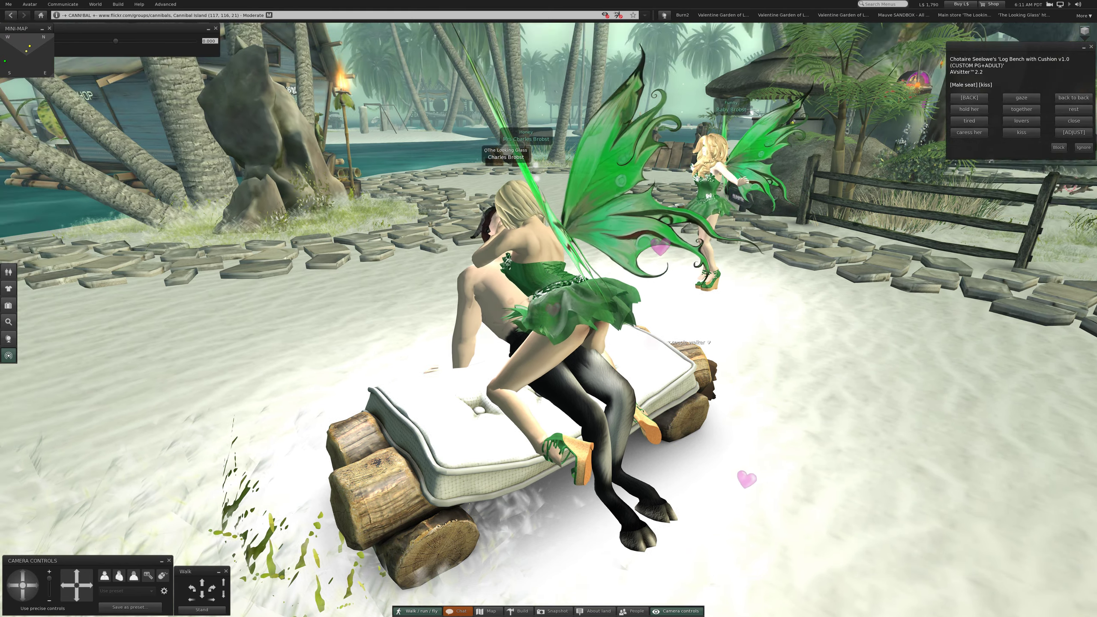
pyautogui.moveTo(549, 343); pyautogui.dragTo(429, 326)
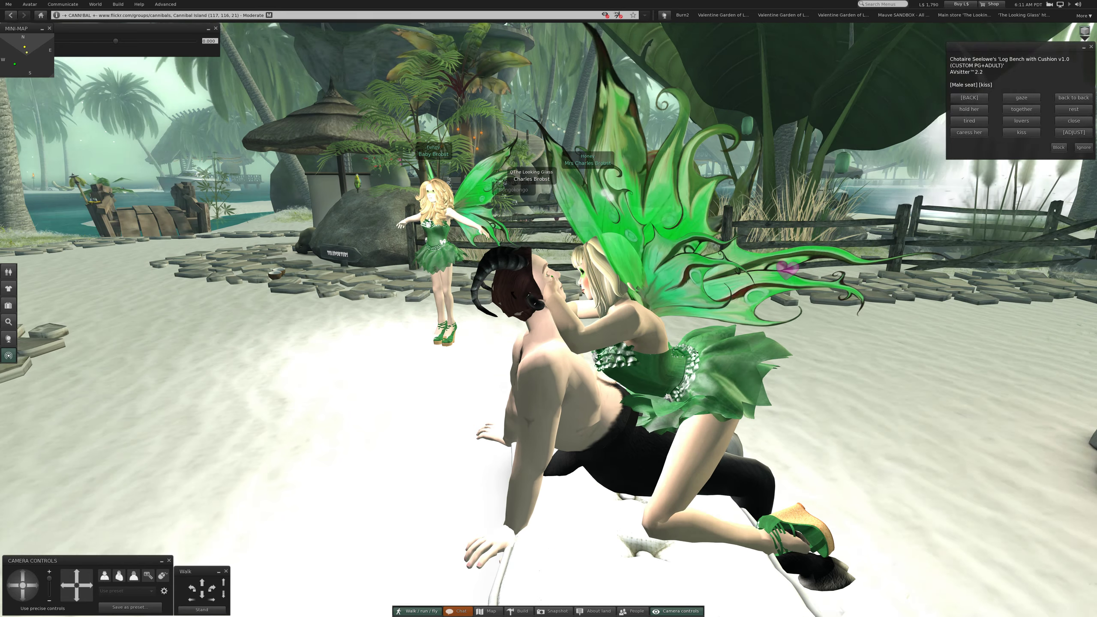
pyautogui.moveTo(549, 343); pyautogui.dragTo(446, 326)
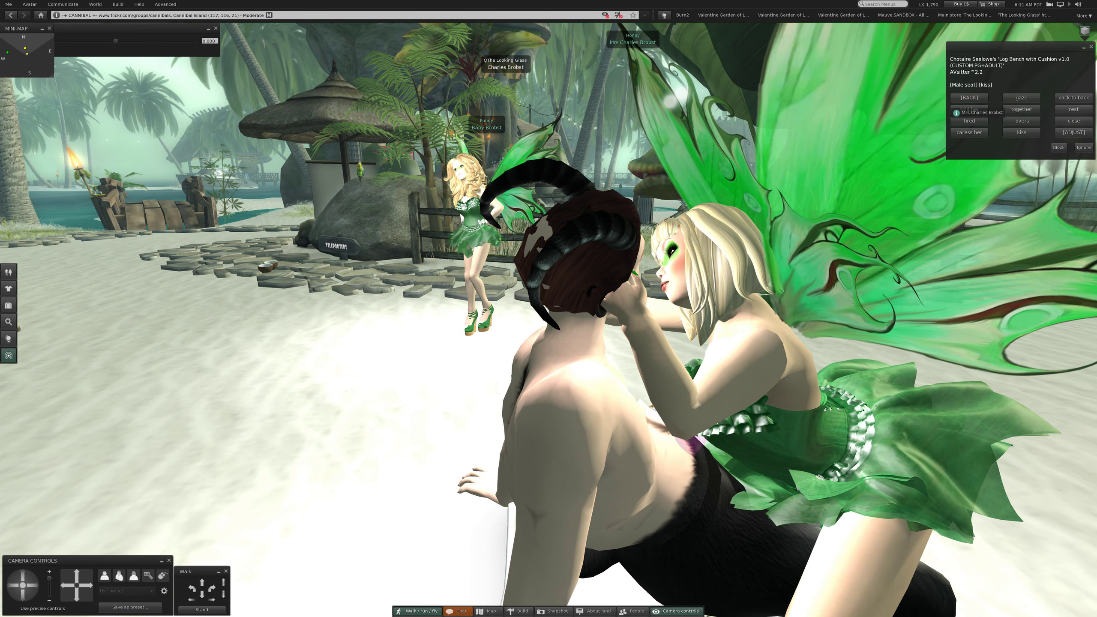
# - From the bench's main menu, try Omgwtf* twice and check chat for the Access denied replies
pyautogui.click(969, 97)
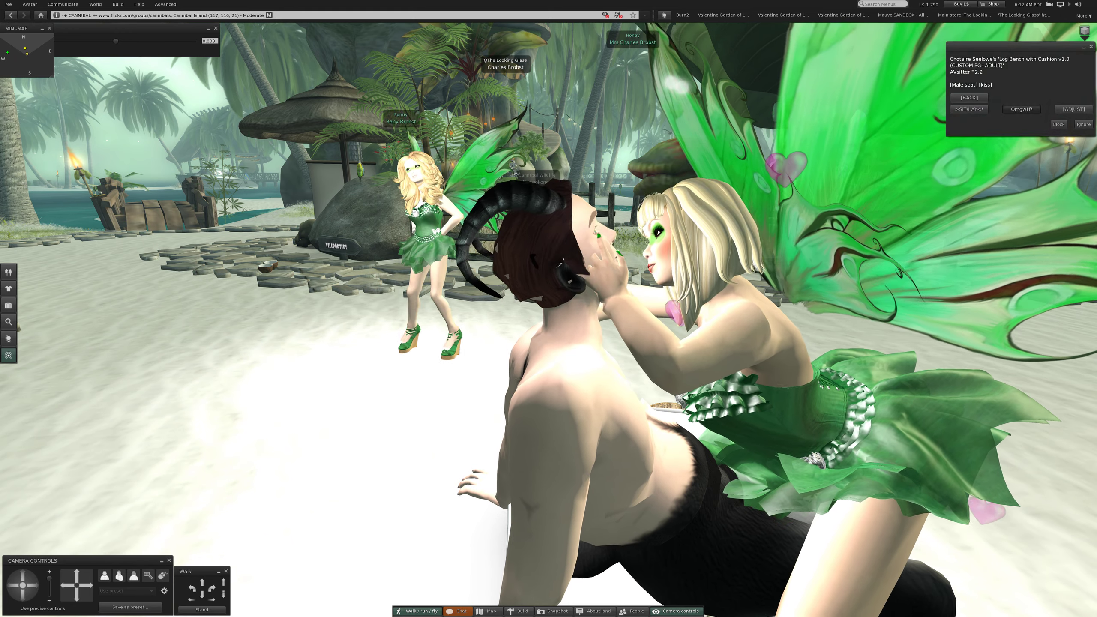
pyautogui.click(1021, 110)
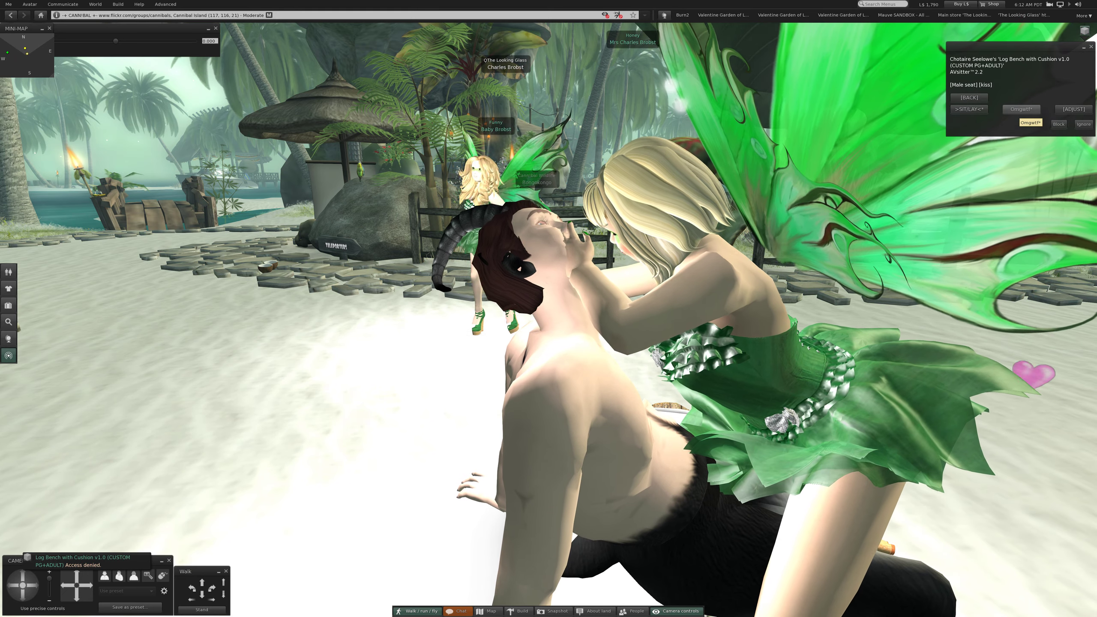
pyautogui.click(1022, 109)
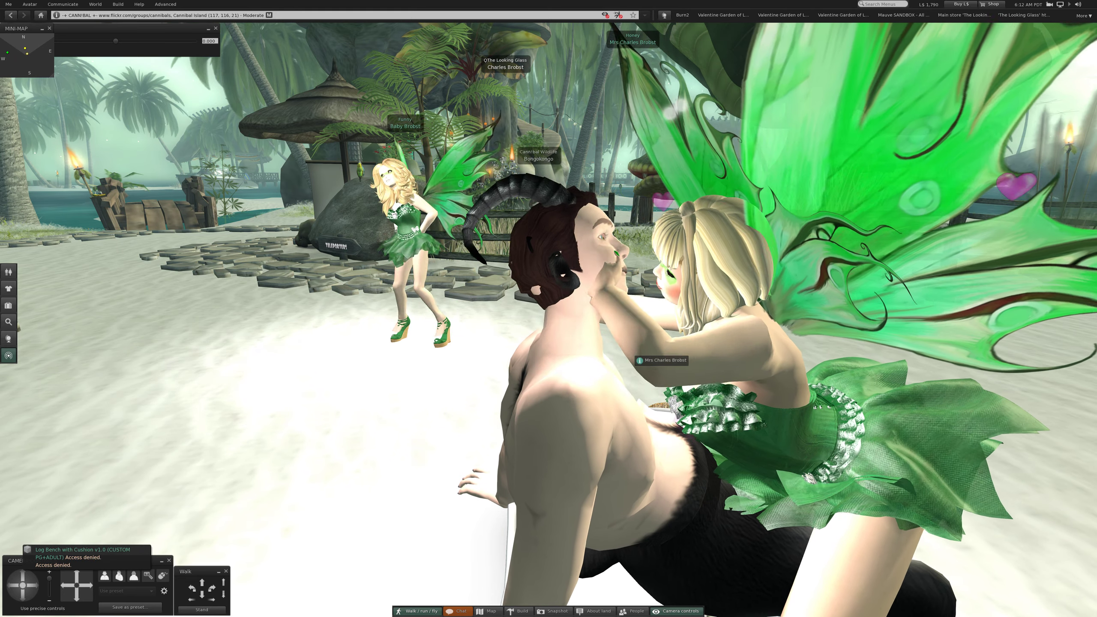
pyautogui.click(460, 612)
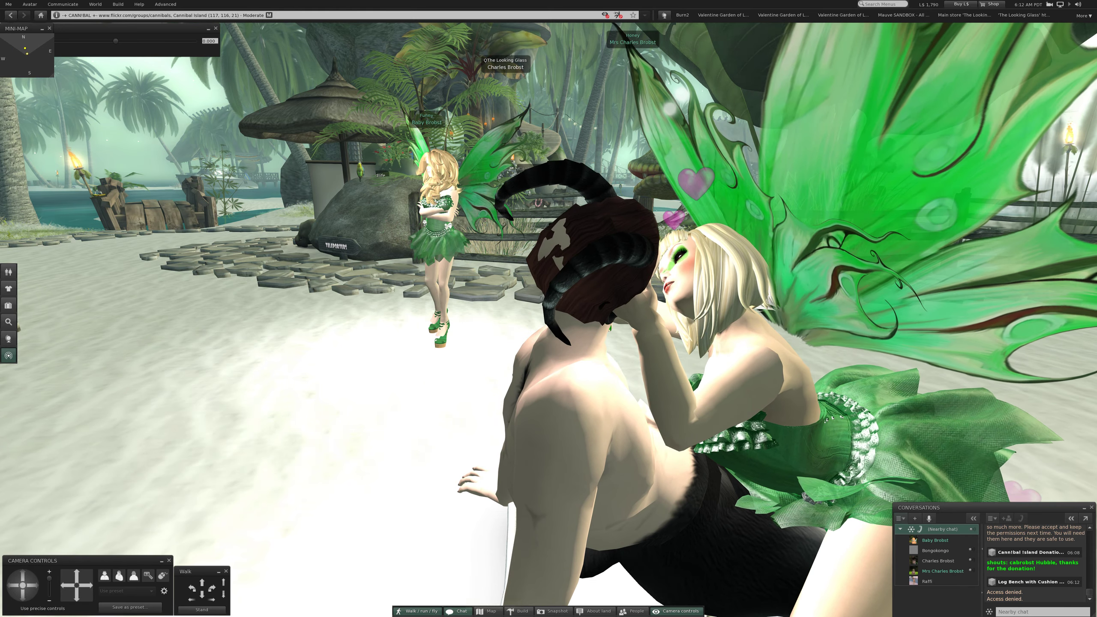
pyautogui.click(460, 611)
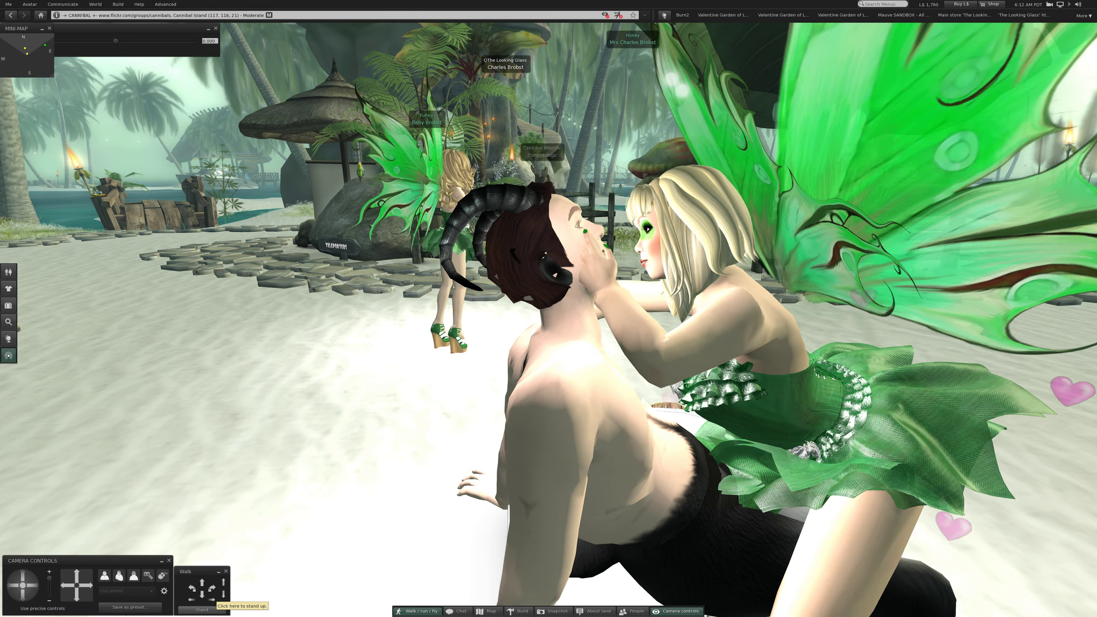
# - Stand up from the log bench with the Walk panel's Stand button
pyautogui.click(204, 607)
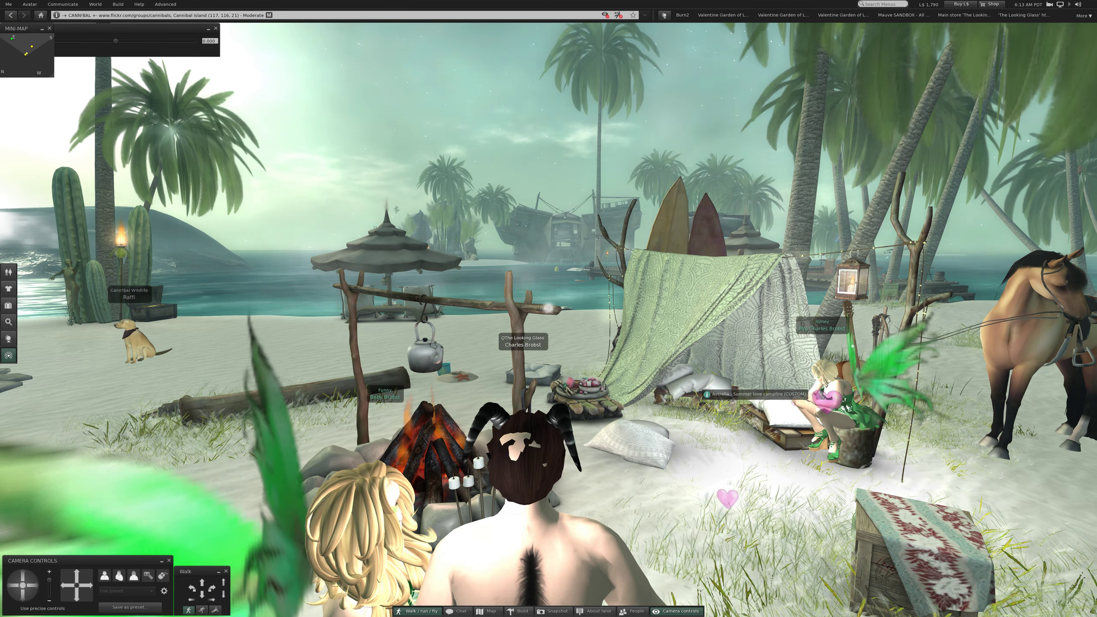
# - Sit at the campfire tent with Sit Here, then choose Male Sits and the Bored pose
pyautogui.rightClick(702, 386)
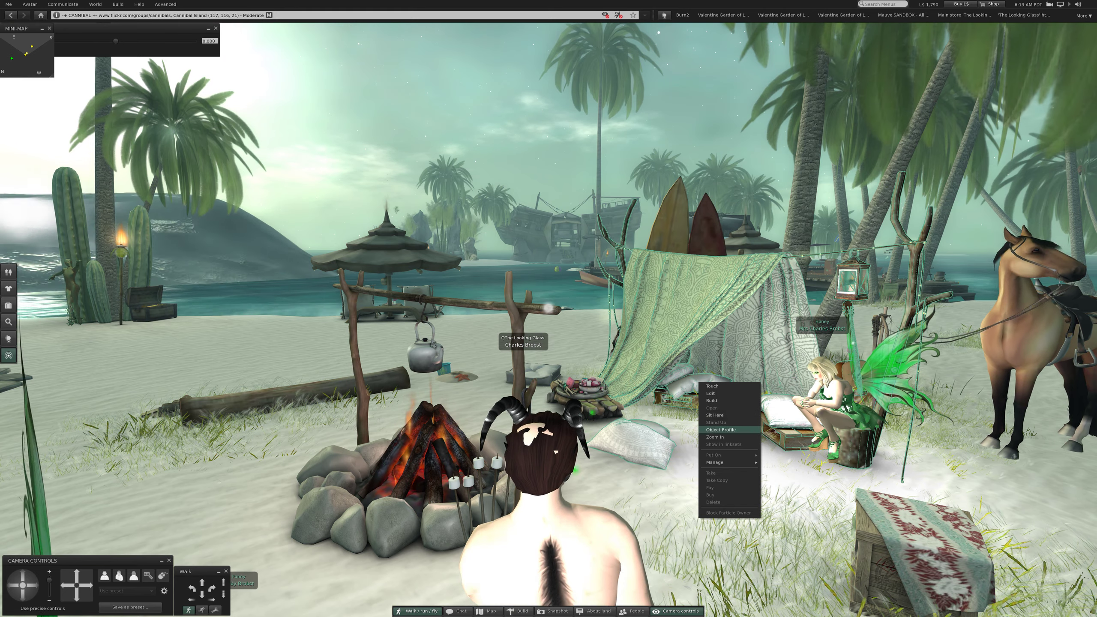
pyautogui.click(717, 415)
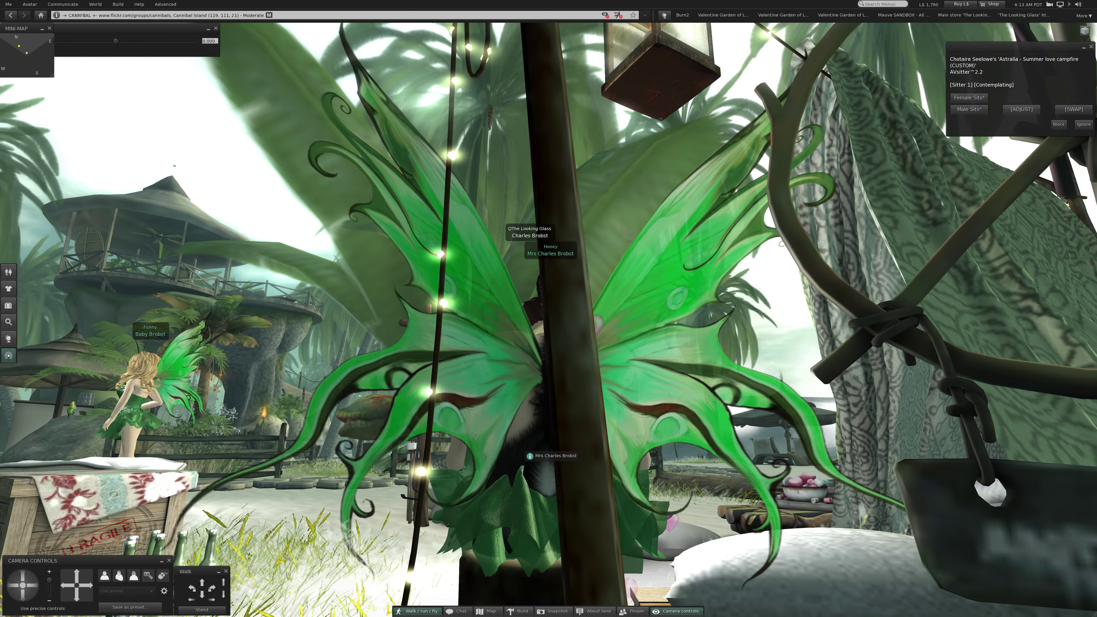
pyautogui.moveTo(548, 344); pyautogui.dragTo(257, 343)
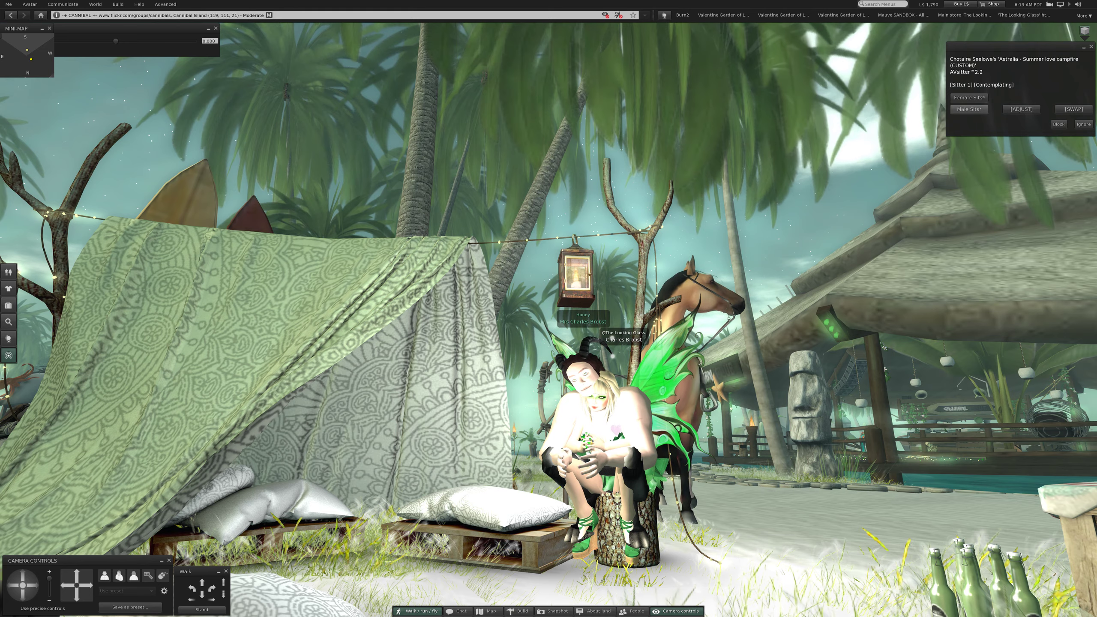
pyautogui.click(969, 97)
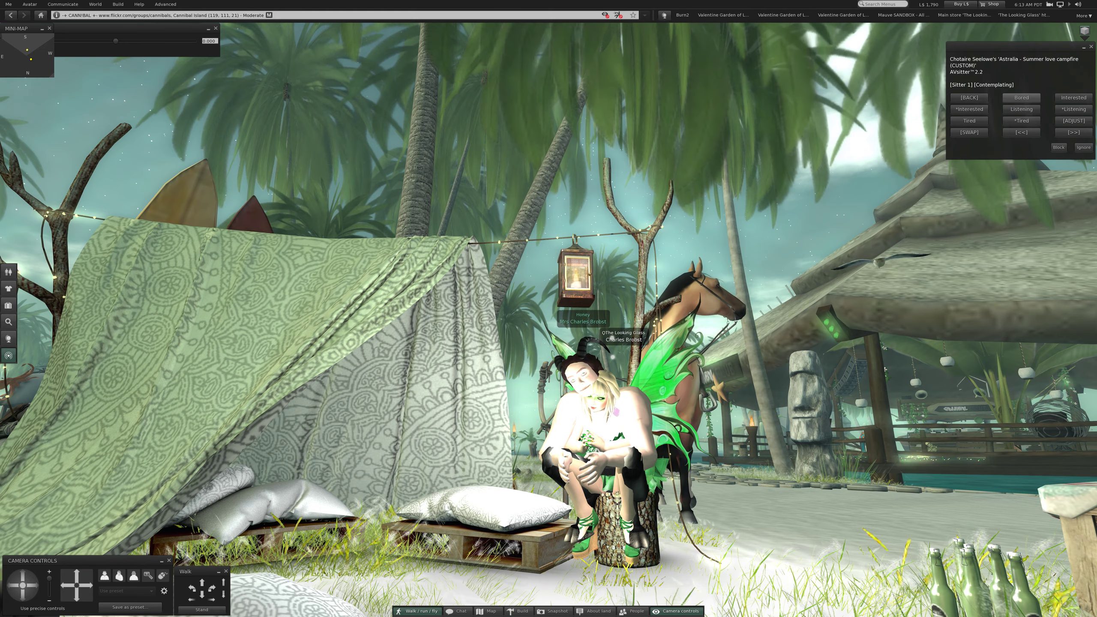
pyautogui.click(1021, 96)
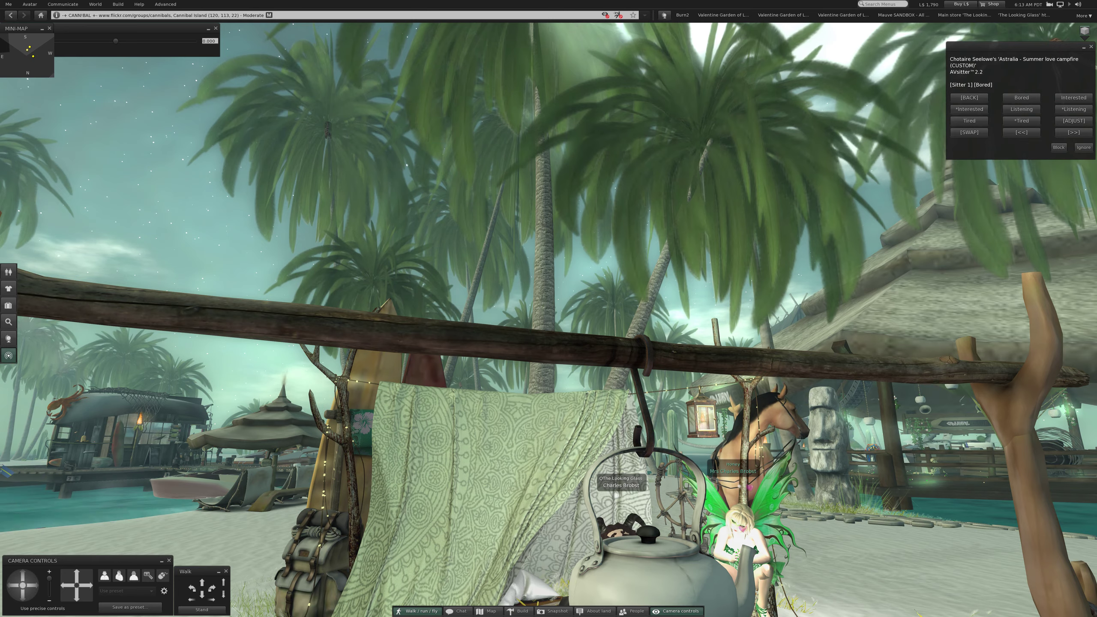
pyautogui.moveTo(549, 343); pyautogui.dragTo(549, 344)
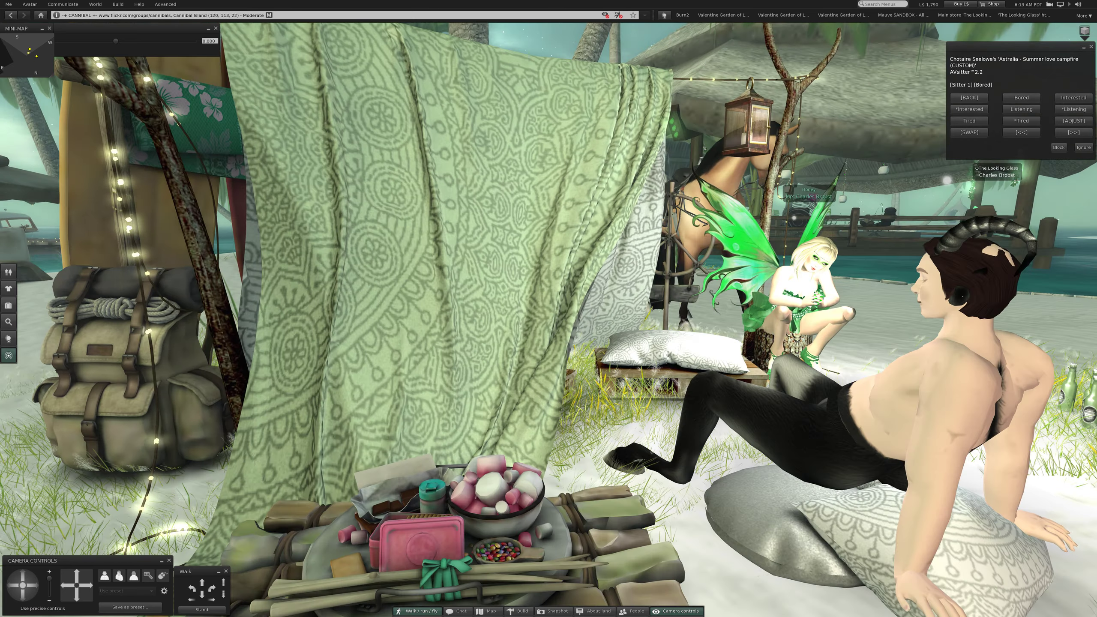
pyautogui.scroll(-2, 549, 343)
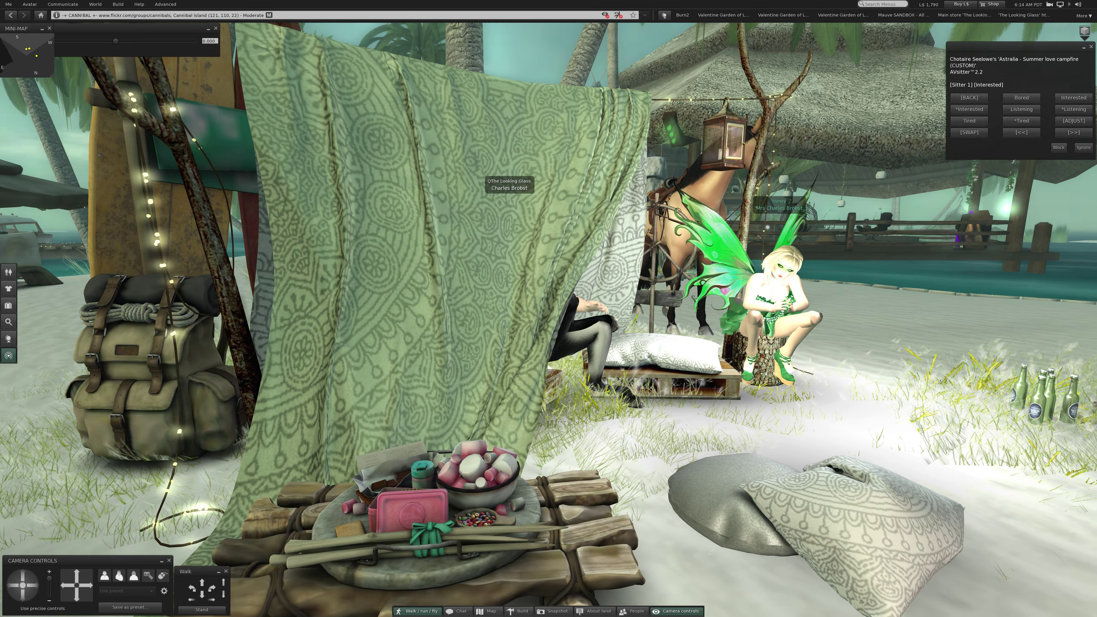
# - Orbit around the campfire scene and page forward to the next set of poses
pyautogui.moveTo(549, 343)
pyautogui.mouseDown()
pyautogui.moveTo(600, 343)
pyautogui.moveTo(480, 343)
pyautogui.mouseUp()
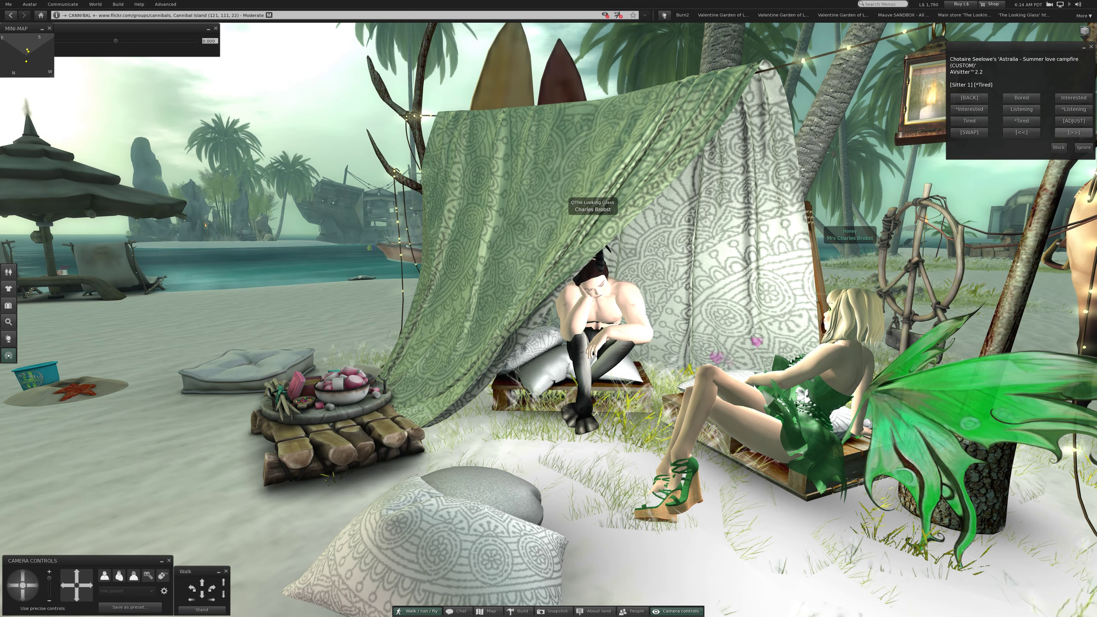
pyautogui.click(1073, 133)
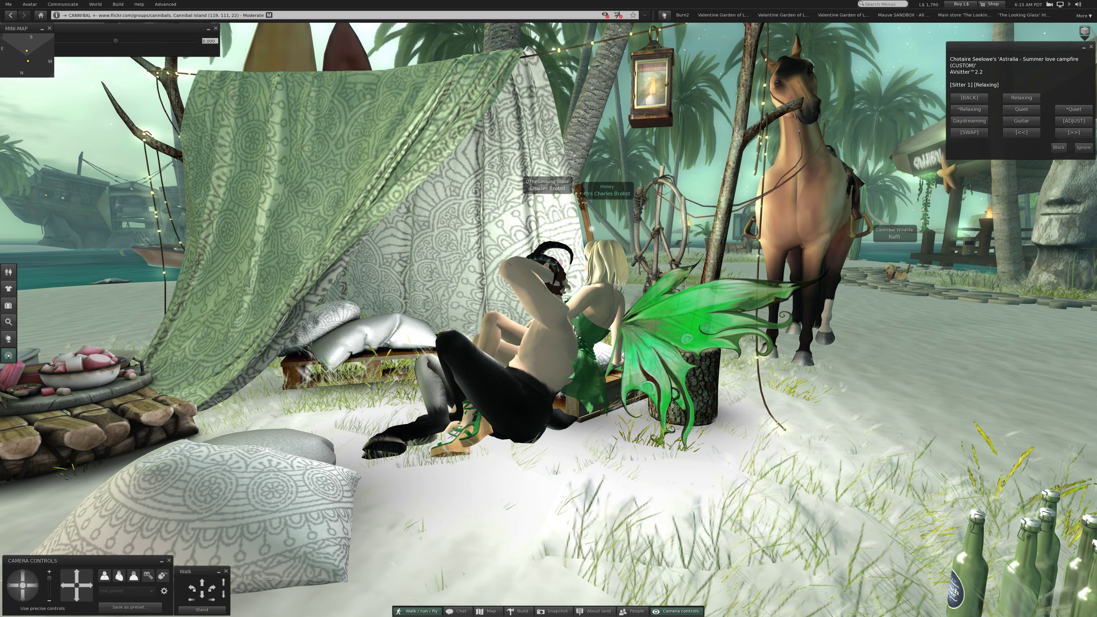
# - Orbit from behind the campfire to beside and behind the avatar reclining on the cushion
pyautogui.press('Escape')
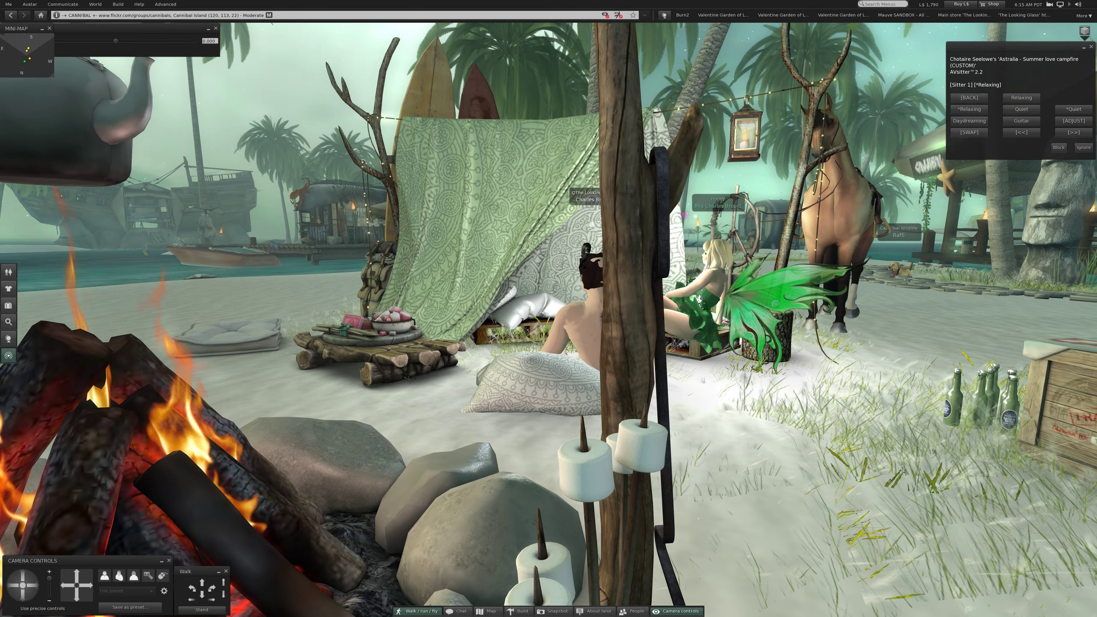
pyautogui.scroll(5, 549, 326)
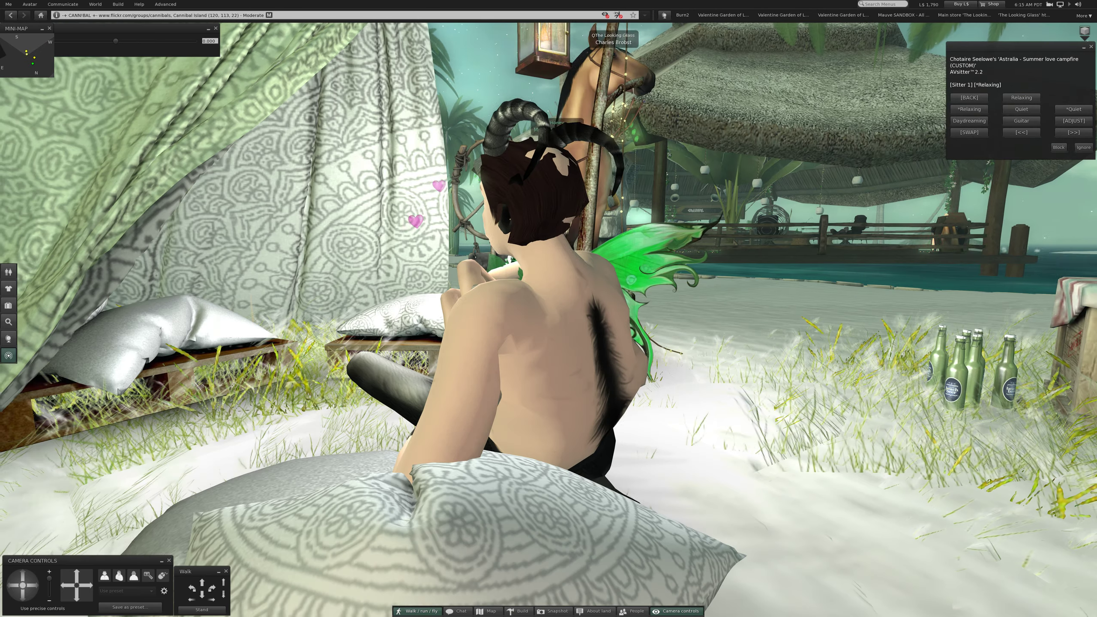
pyautogui.moveTo(549, 326); pyautogui.dragTo(343, 325)
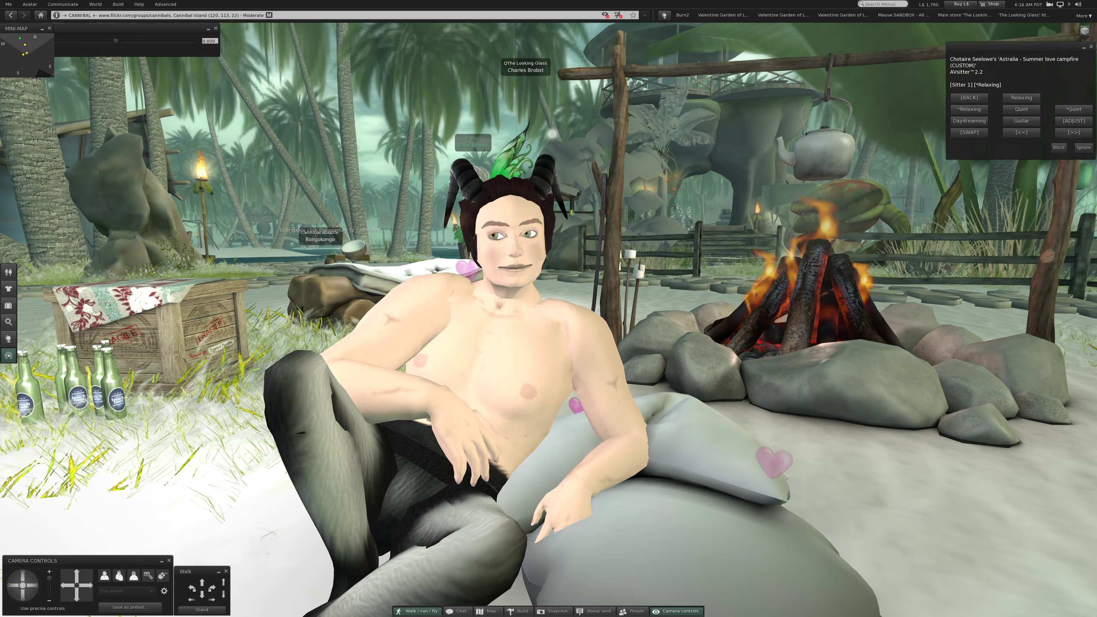
pyautogui.moveTo(548, 309); pyautogui.dragTo(343, 309)
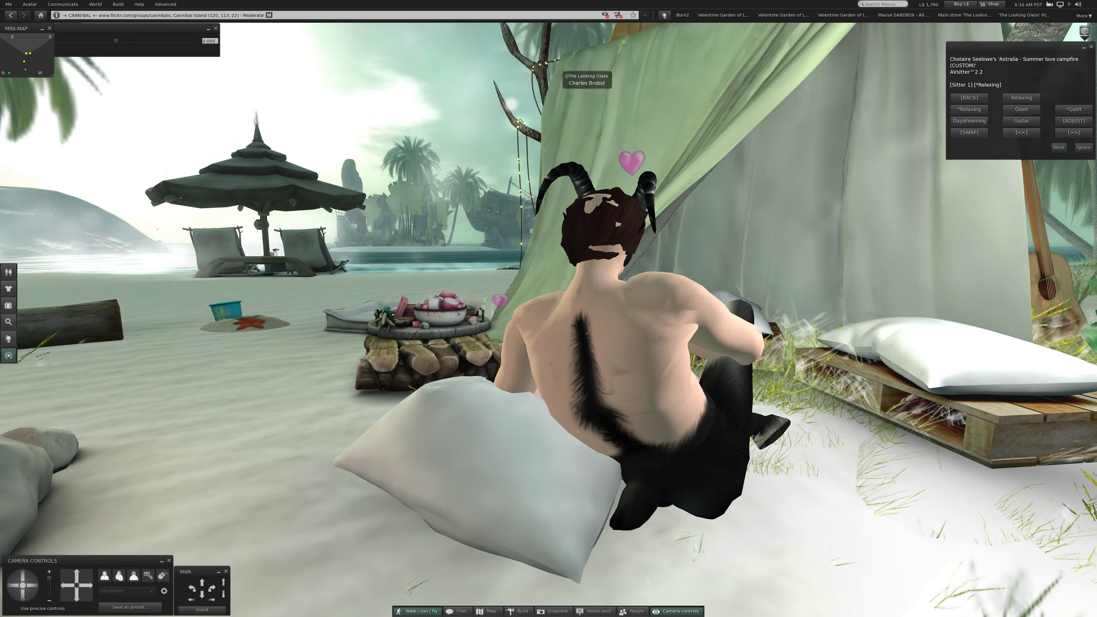
pyautogui.moveTo(549, 308); pyautogui.dragTo(343, 309)
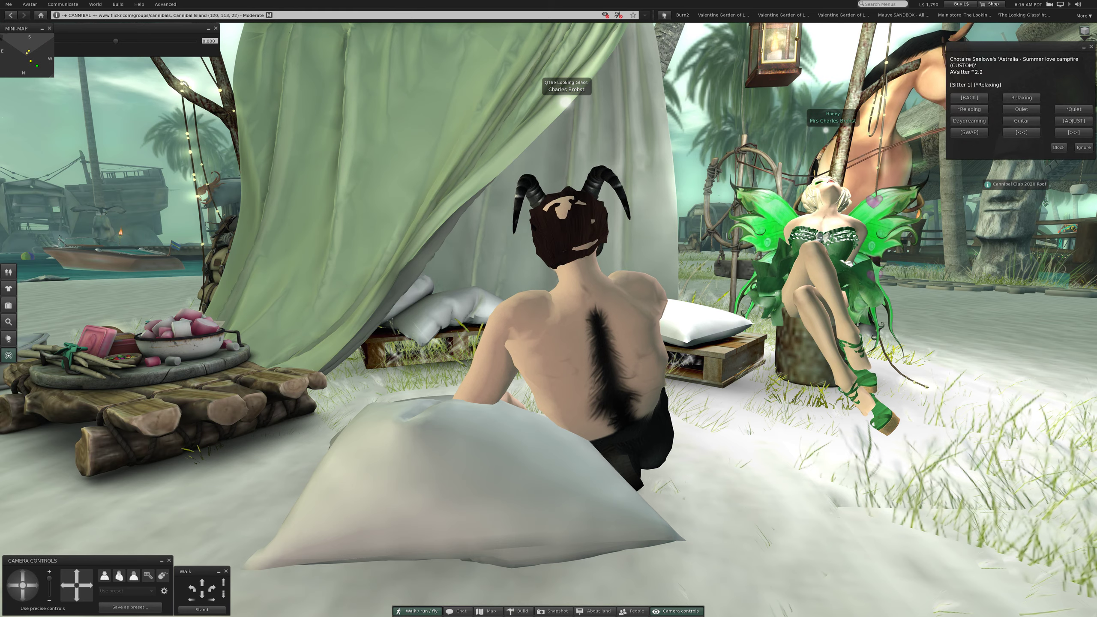
# - Switch the tent sitter to the Quiet pose, then to Daydreaming
pyautogui.click(1021, 109)
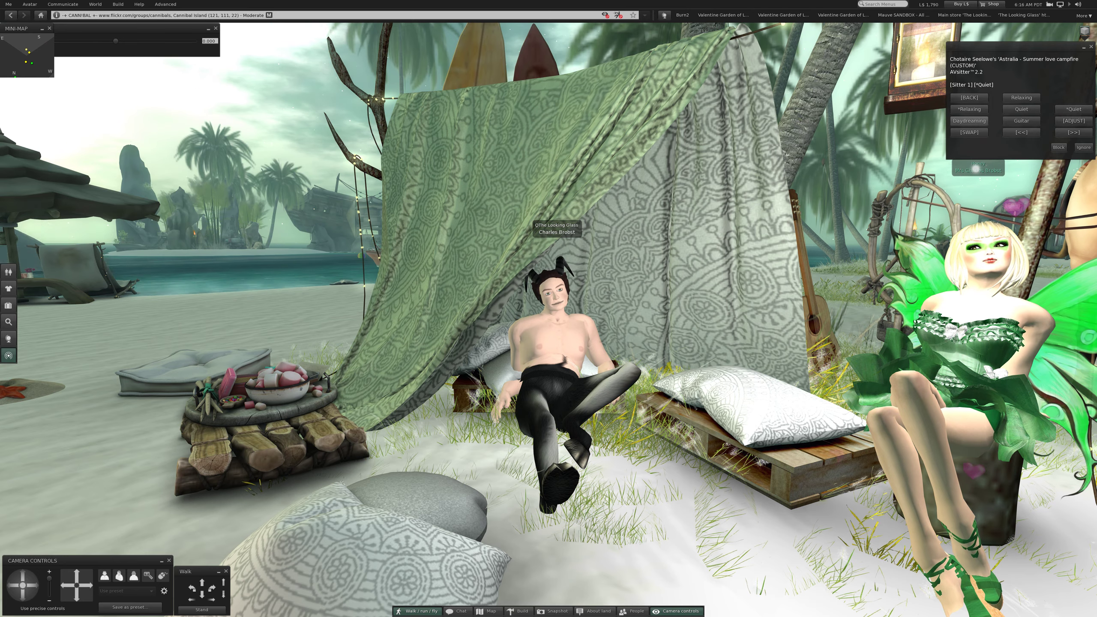
pyautogui.click(970, 120)
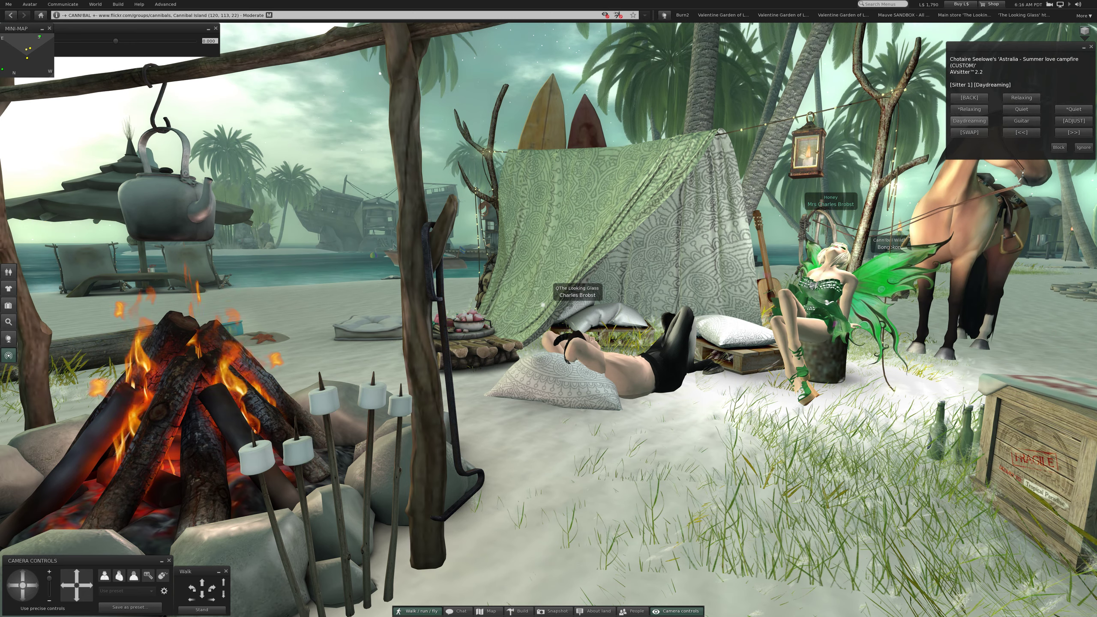
# - Start the Guitar pose and view the guitar player from the front, sides and behind
pyautogui.click(1022, 120)
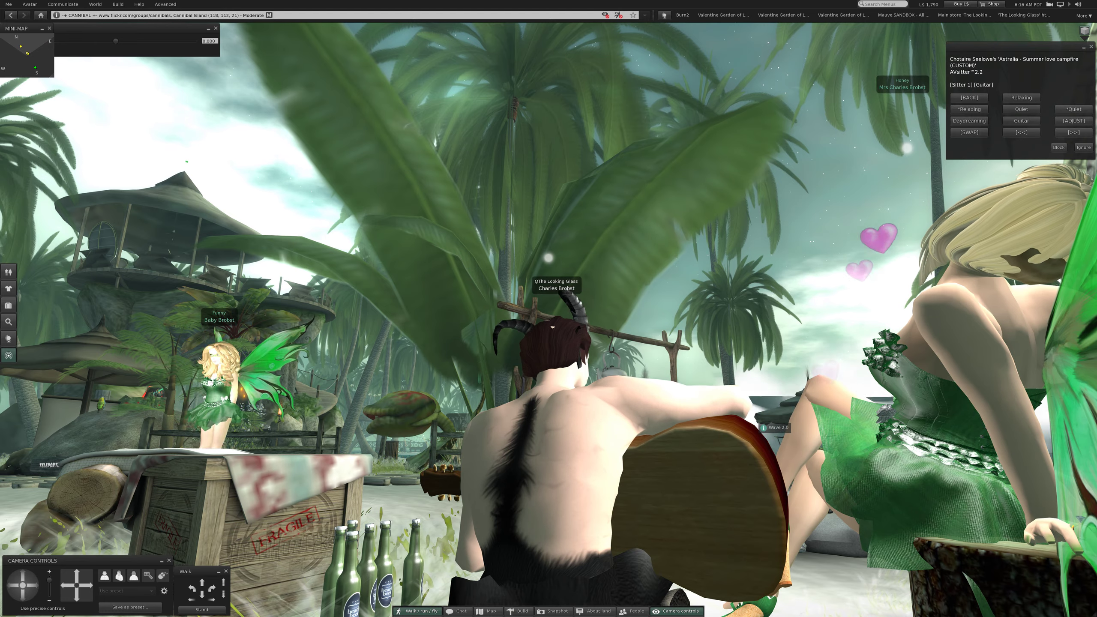
pyautogui.moveTo(549, 344)
pyautogui.mouseDown()
pyautogui.moveTo(586, 362)
pyautogui.moveTo(536, 363)
pyautogui.mouseUp()
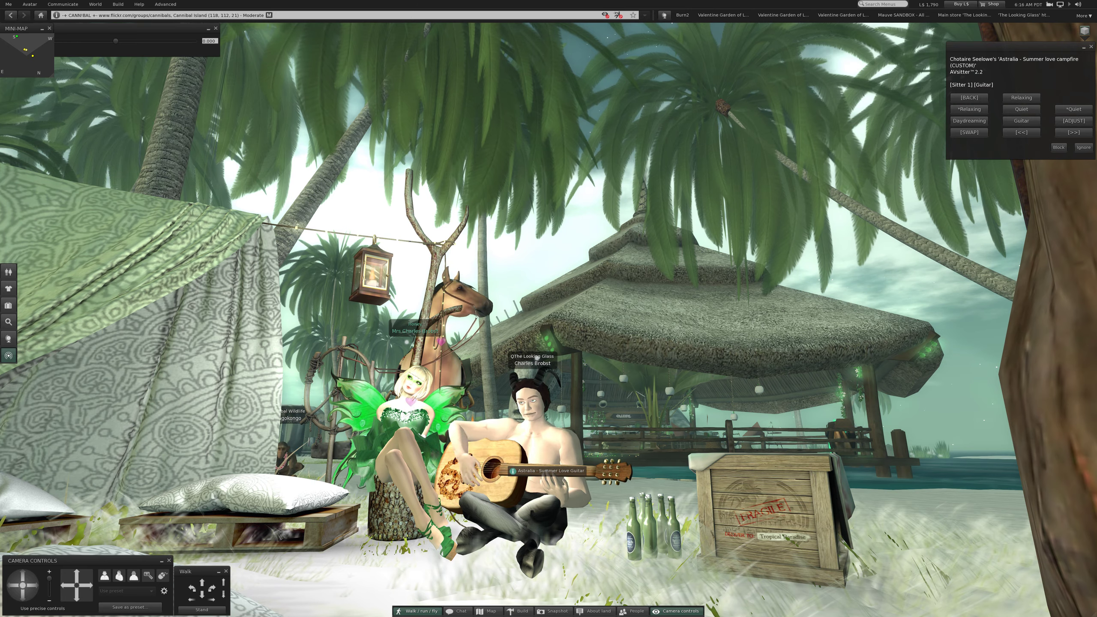
pyautogui.scroll(5, 550, 343)
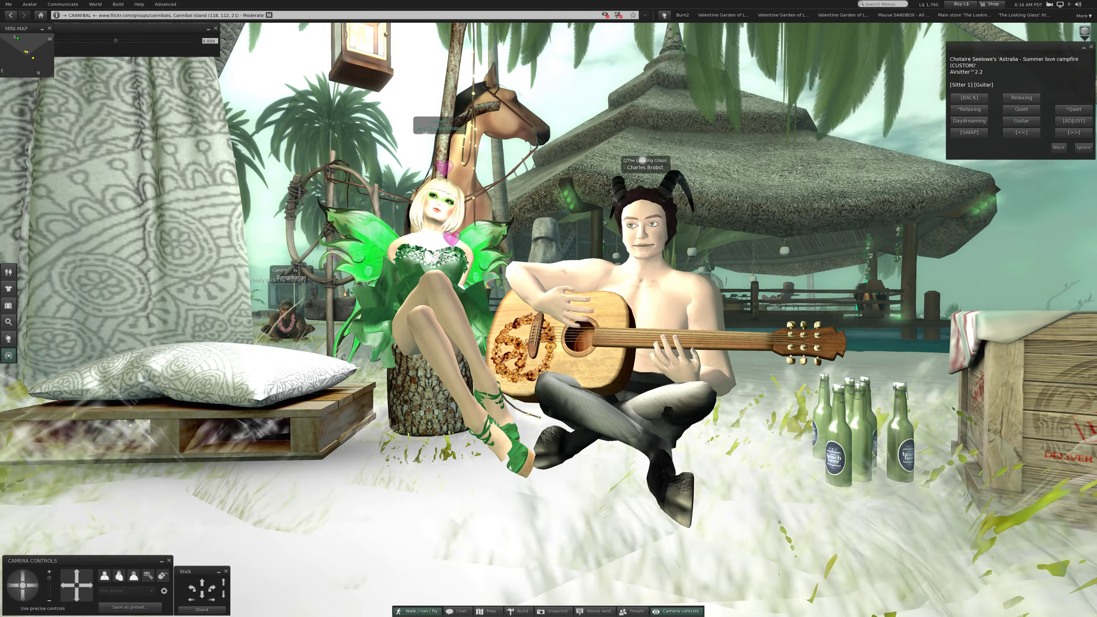
pyautogui.scroll(3, 550, 344)
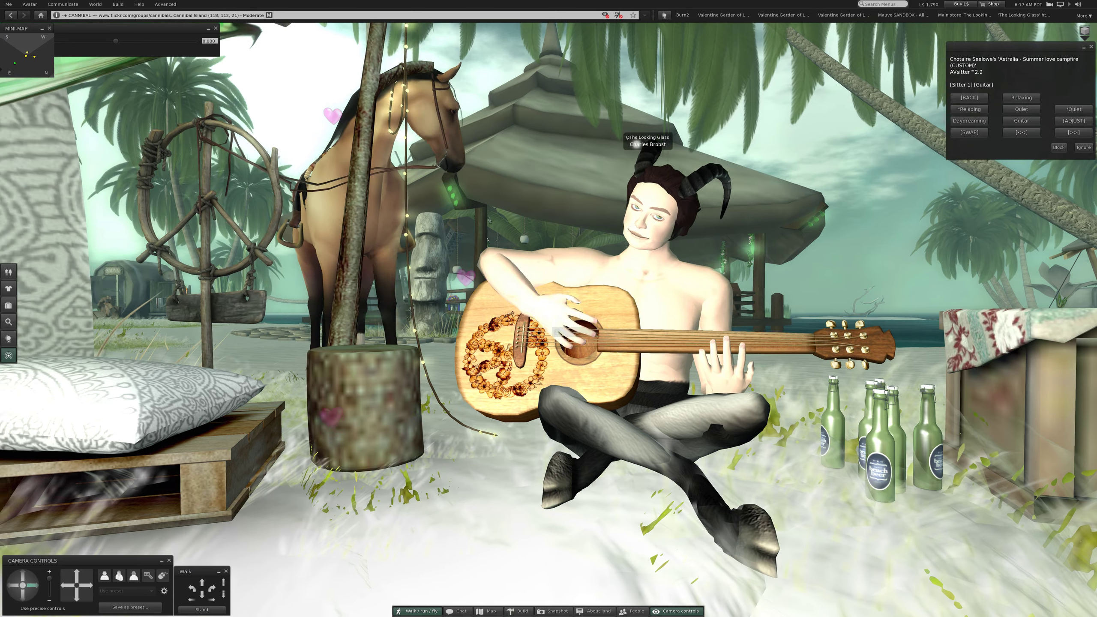
pyautogui.moveTo(557, 332); pyautogui.dragTo(481, 343)
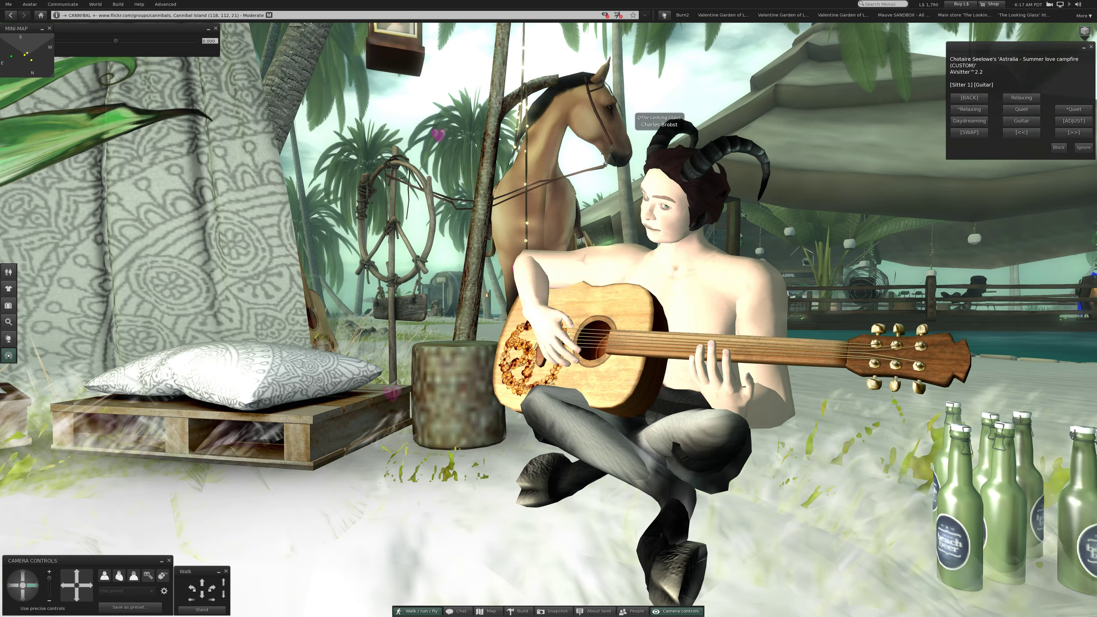
pyautogui.moveTo(600, 343); pyautogui.dragTo(480, 343)
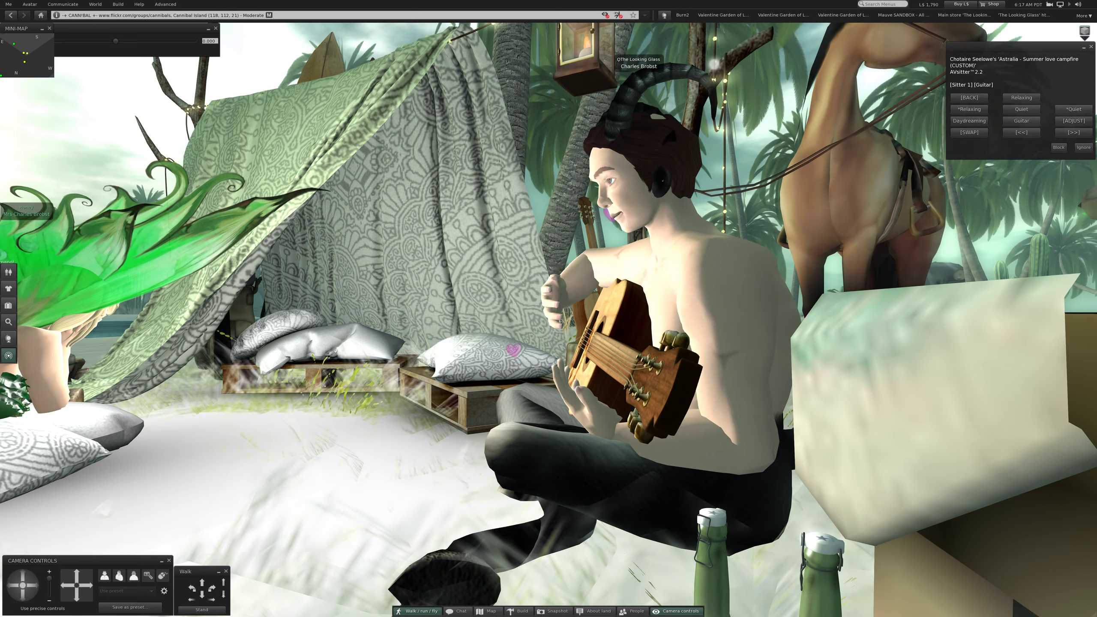
pyautogui.scroll(-3, 550, 326)
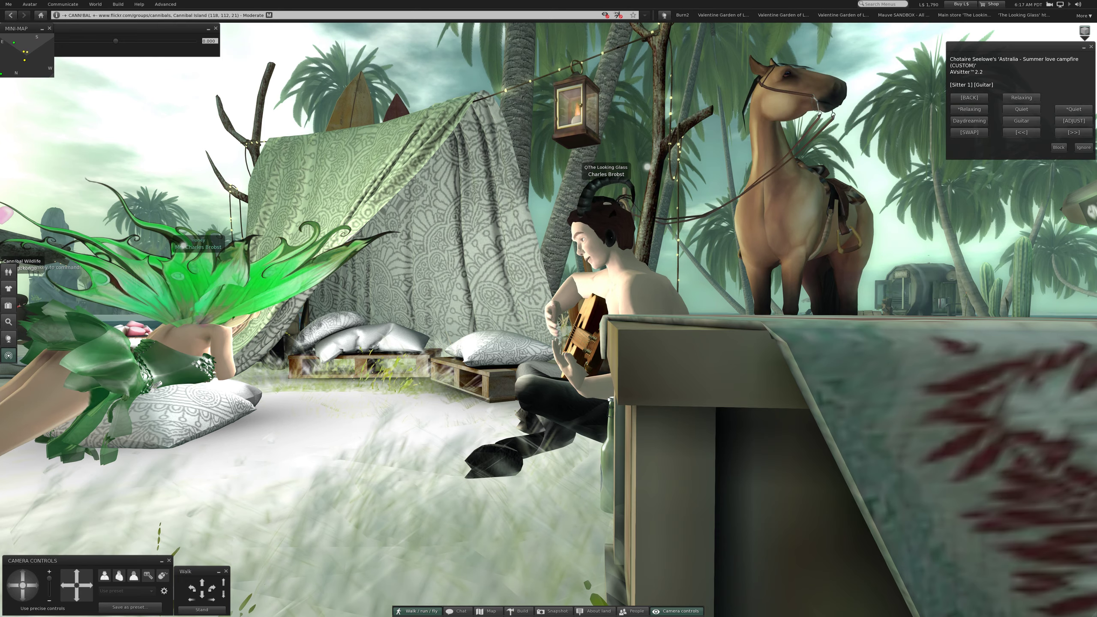
pyautogui.moveTo(601, 343); pyautogui.dragTo(429, 344)
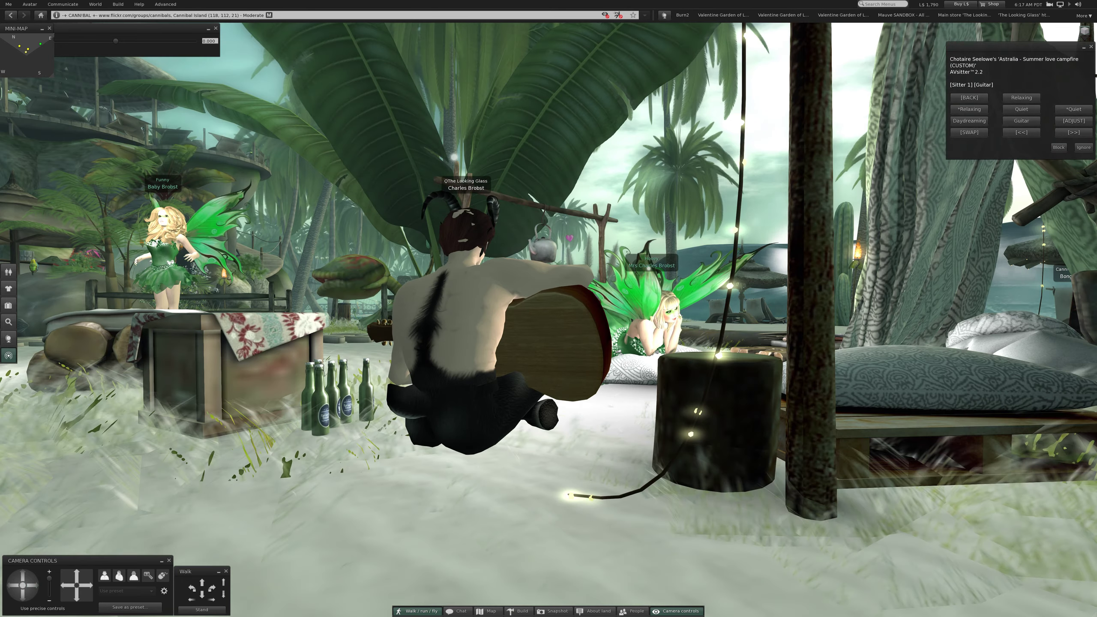
pyautogui.moveTo(600, 343); pyautogui.dragTo(771, 343)
pyautogui.moveTo(600, 344); pyautogui.dragTo(343, 343)
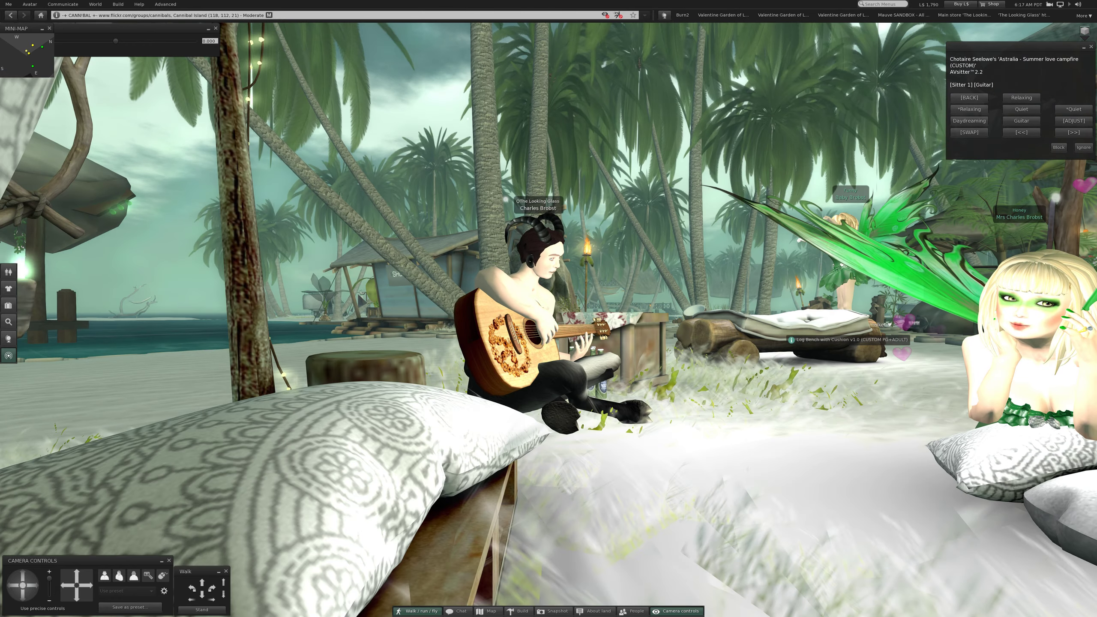
pyautogui.moveTo(600, 343); pyautogui.dragTo(428, 343)
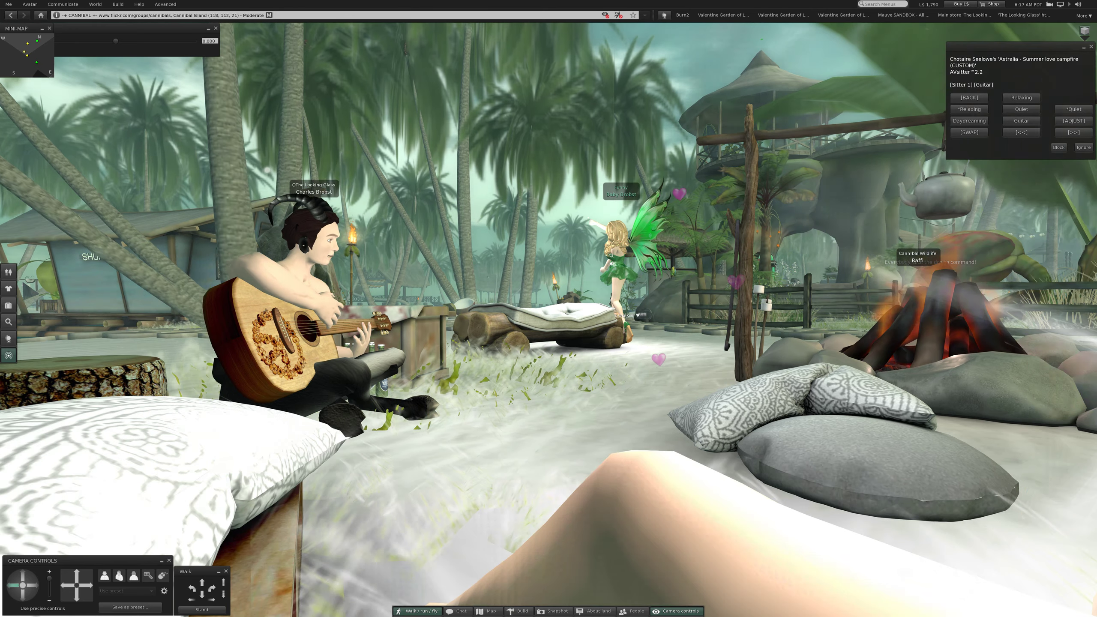
# - Reset the camera with Esc, then orbit in low and close on the tent and guitarist
pyautogui.moveTo(550, 344); pyautogui.dragTo(771, 343)
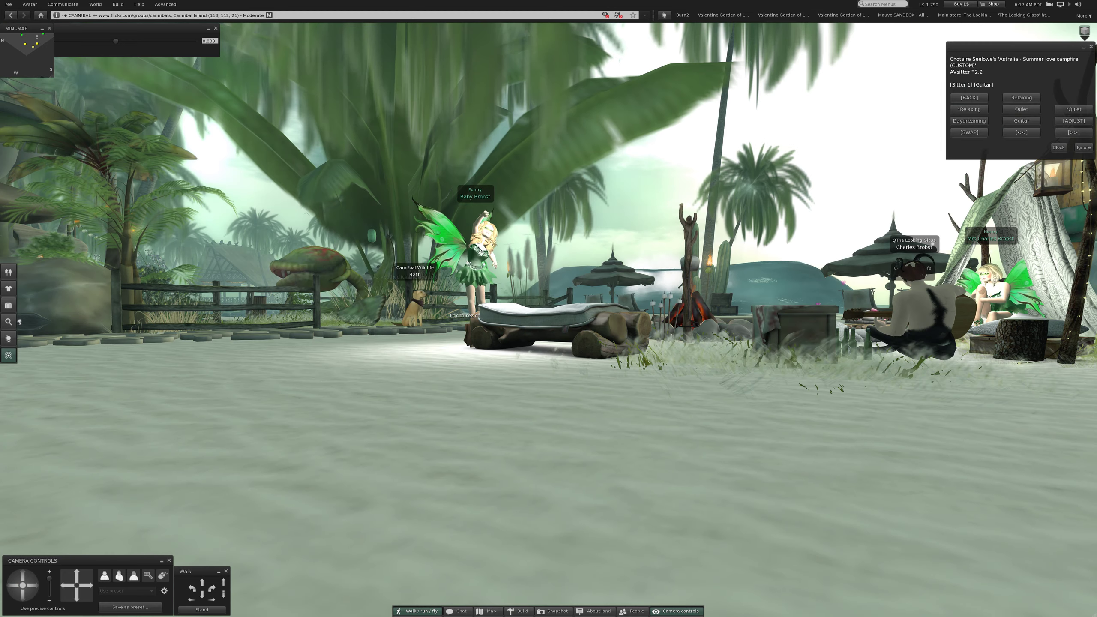
pyautogui.press('Escape')
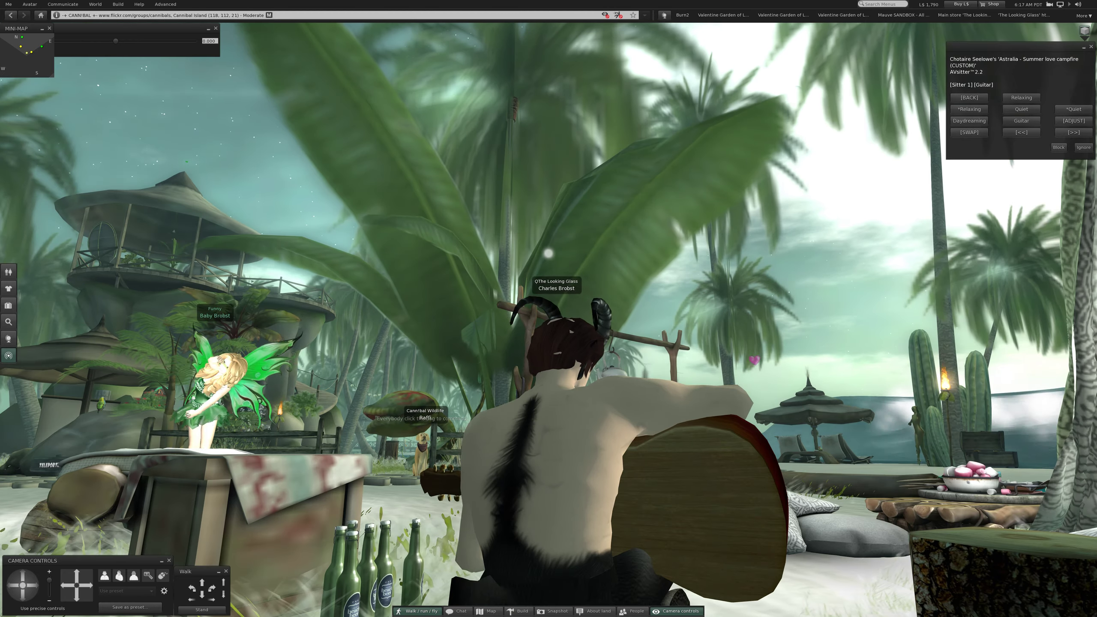
pyautogui.moveTo(549, 343); pyautogui.dragTo(343, 343)
pyautogui.moveTo(549, 343); pyautogui.dragTo(771, 343)
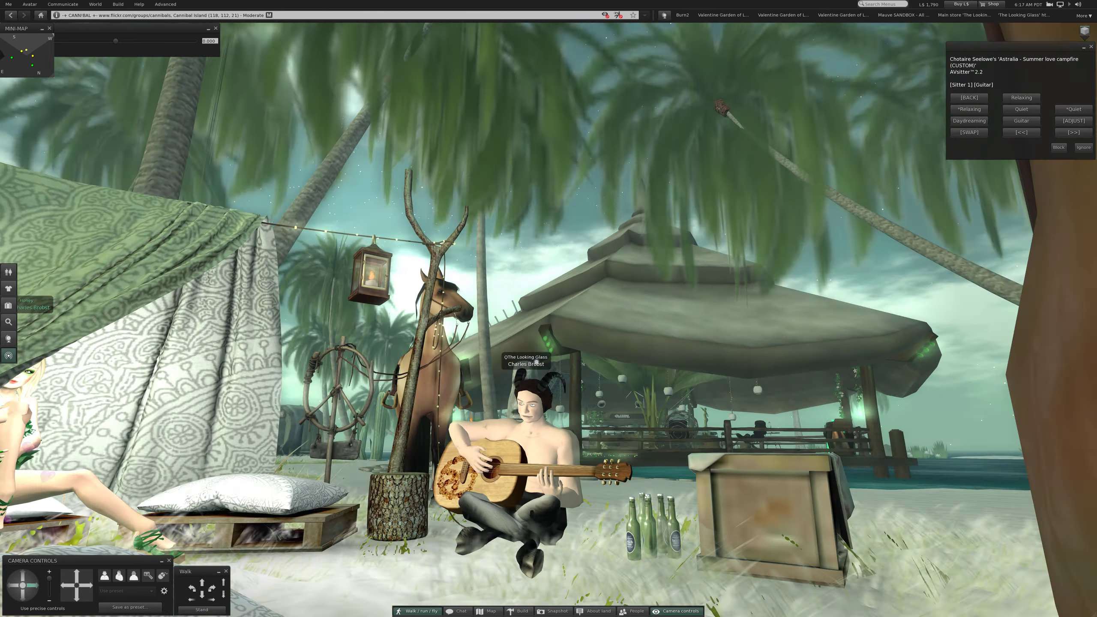
pyautogui.moveTo(549, 342); pyautogui.dragTo(343, 257)
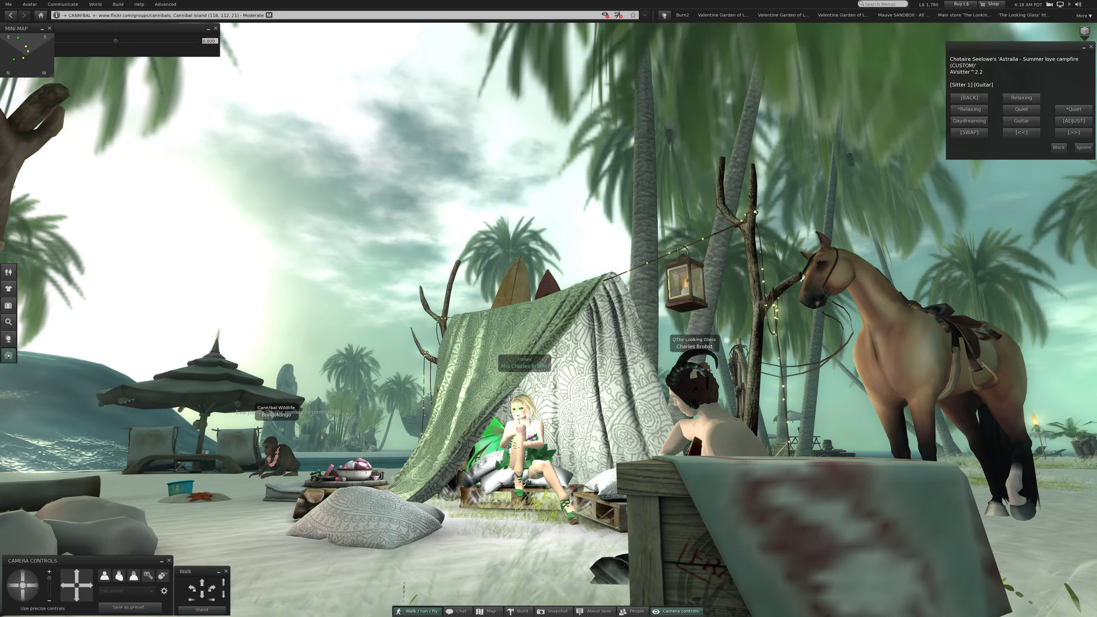
pyautogui.moveTo(549, 343); pyautogui.dragTo(429, 300)
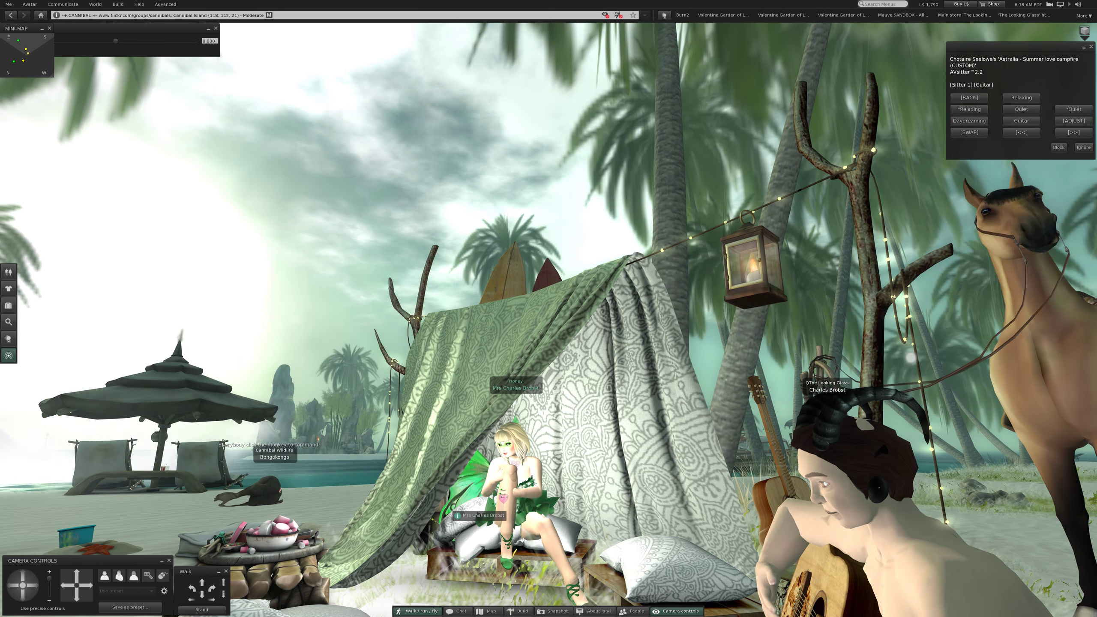
pyautogui.moveTo(549, 428); pyautogui.dragTo(549, 301)
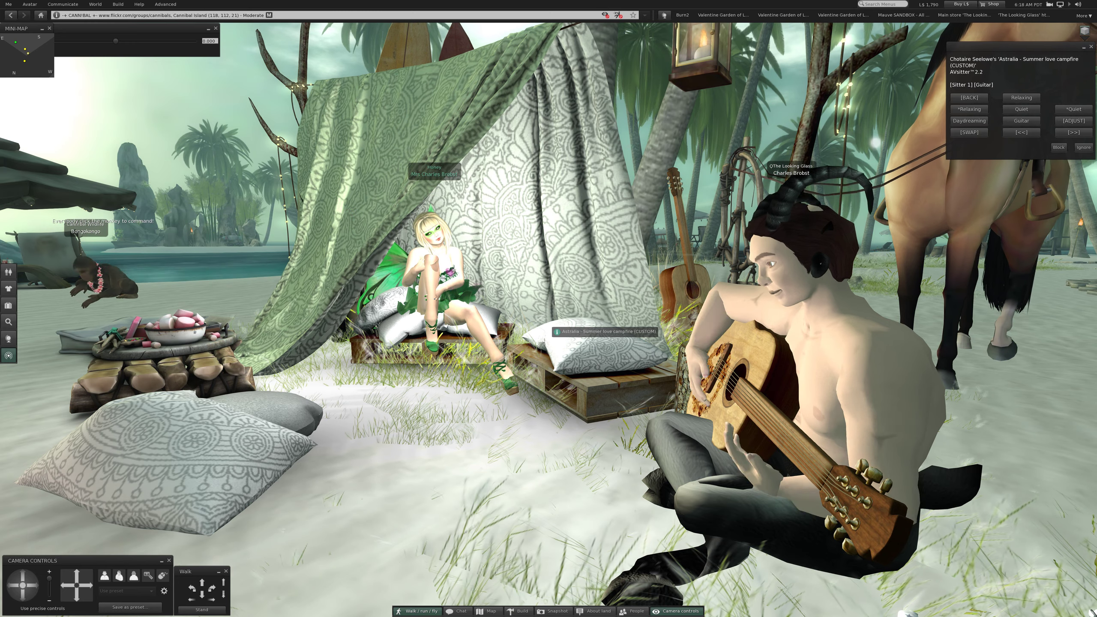
# - Seat the fairy on the pallet and page forward to more pose choices
pyautogui.click(556, 331)
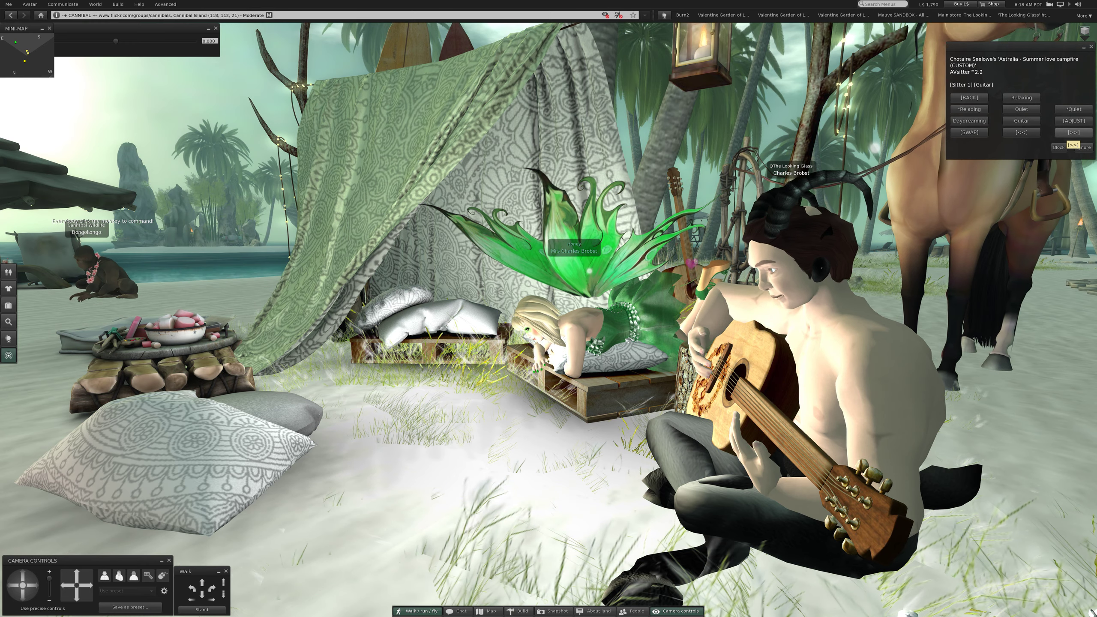
pyautogui.click(1073, 132)
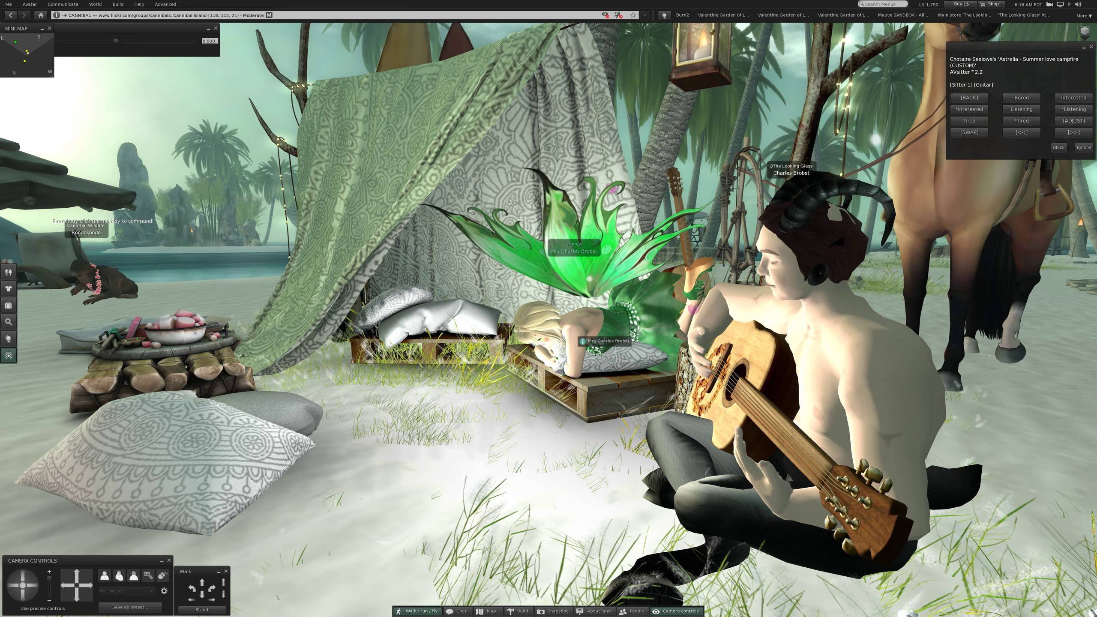
pyautogui.scroll(3, 590, 317)
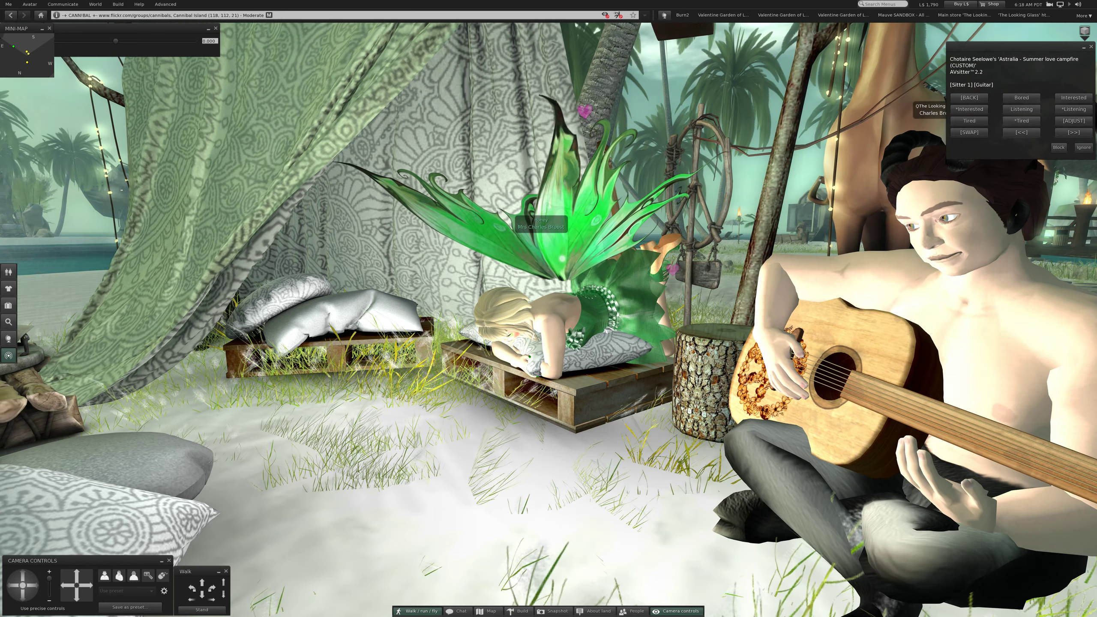
pyautogui.scroll(3, 549, 326)
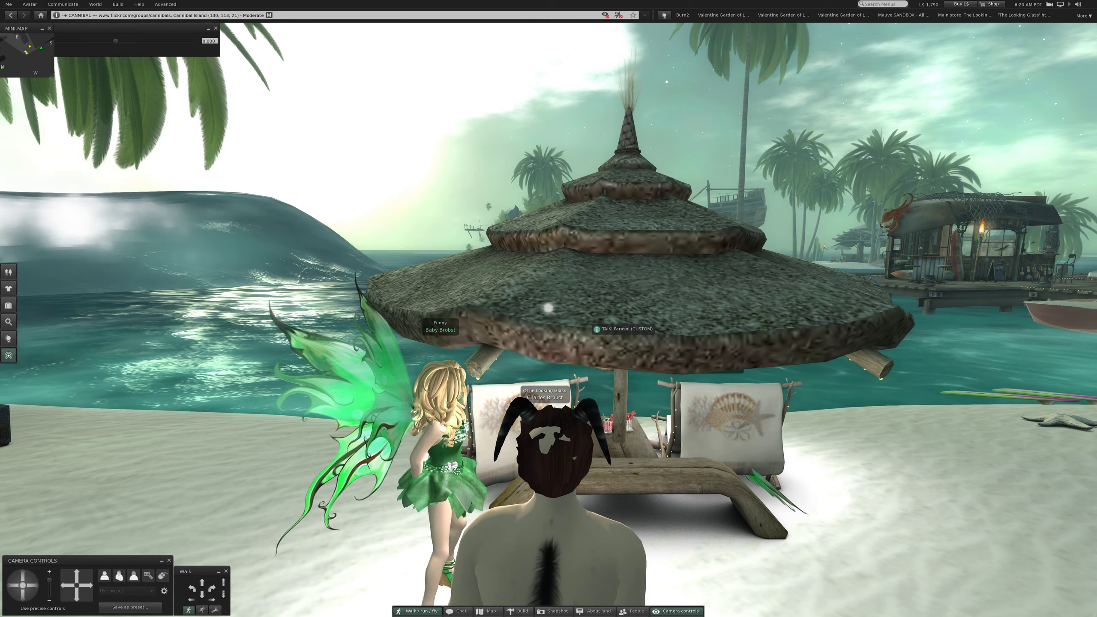
# - Seat the male avatar on the driftwood lounger and choose its Easy pose
pyautogui.press('m')
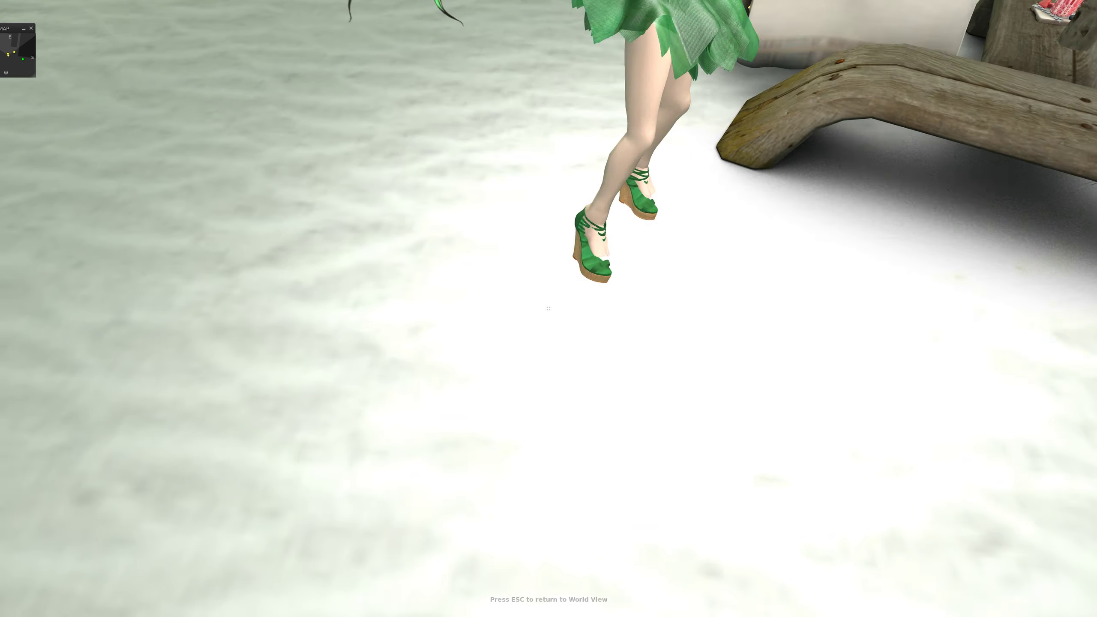
pyautogui.press('Escape')
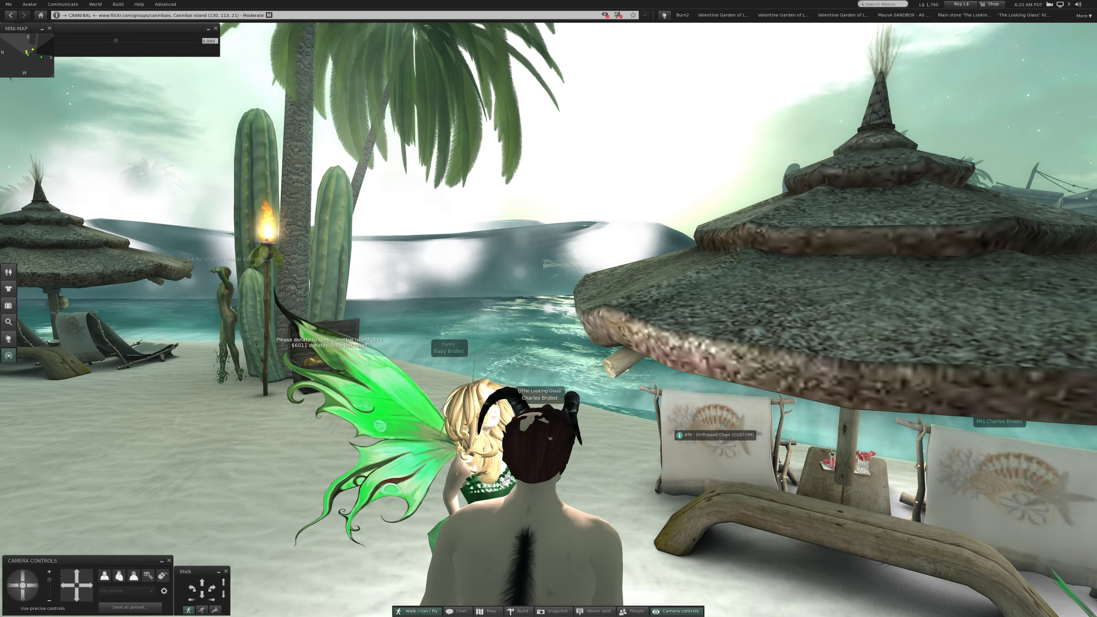
pyautogui.click(678, 429)
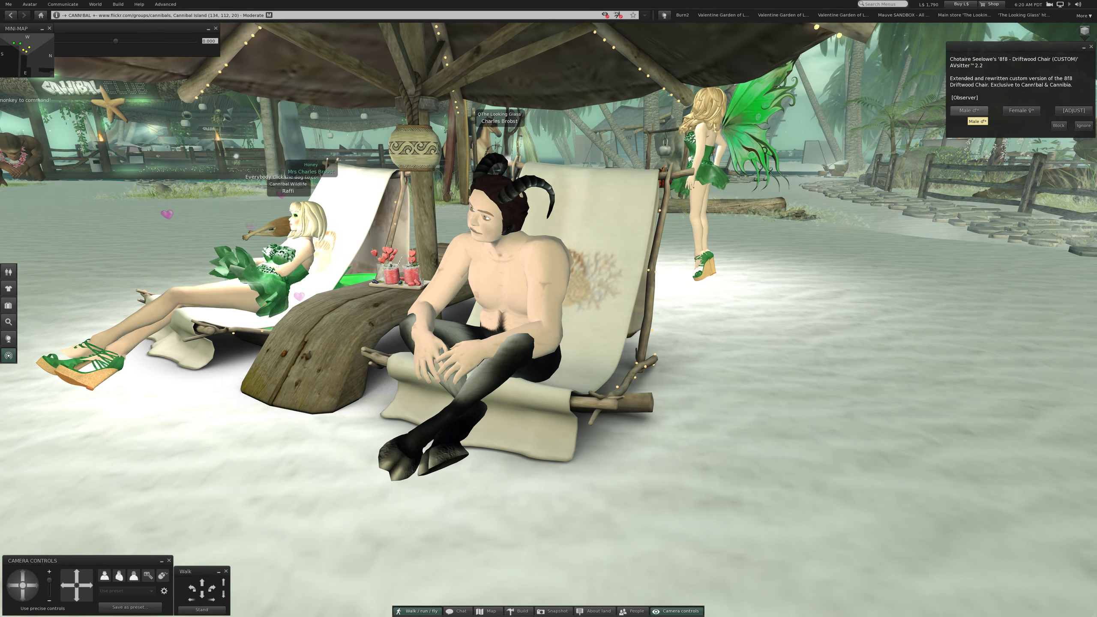
pyautogui.click(970, 111)
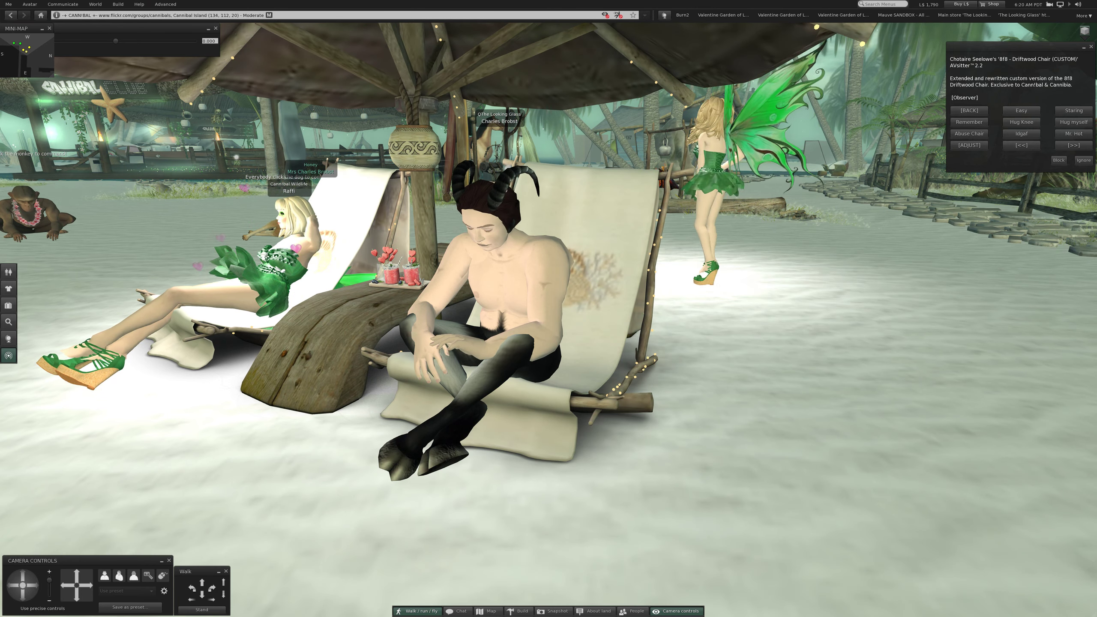
pyautogui.click(1022, 111)
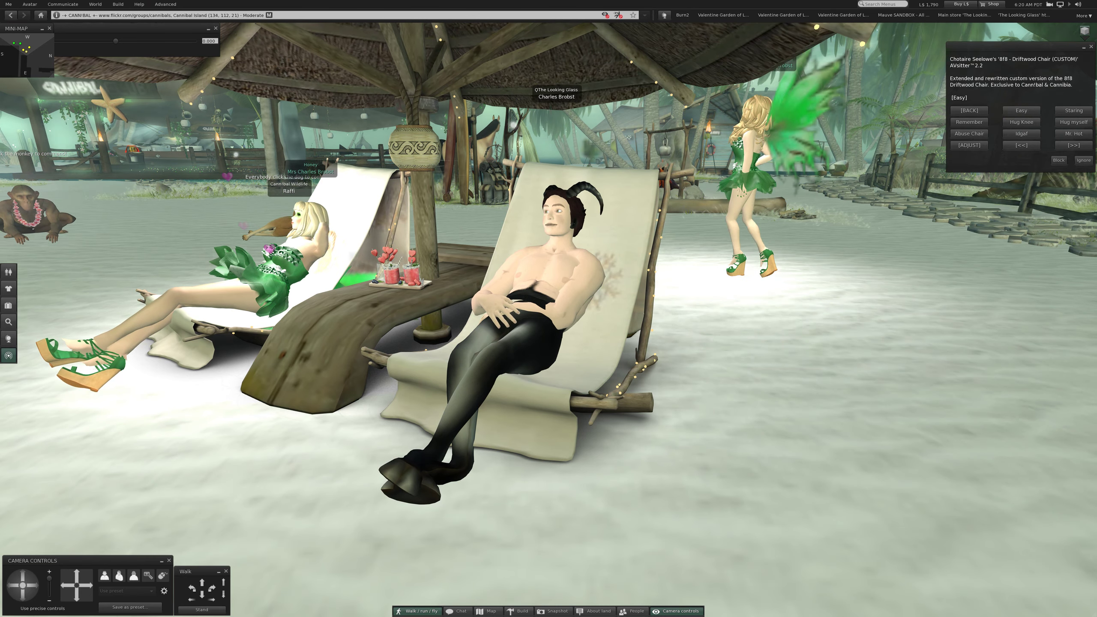
pyautogui.scroll(-3, 354, 256)
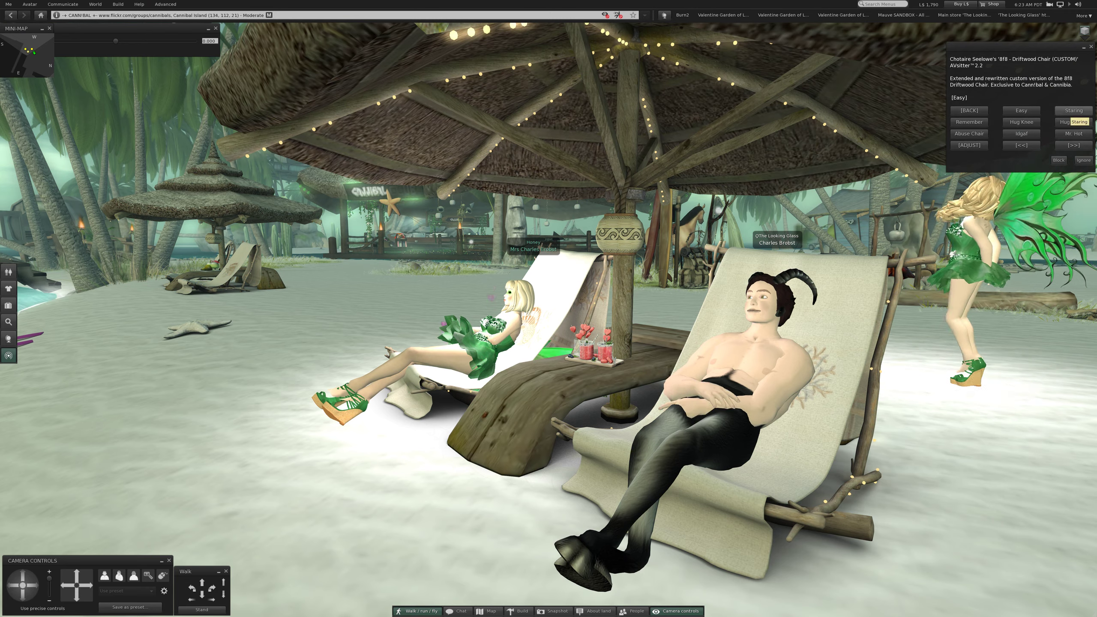
# - Play Staring, Remember, Hug Knee, Hug myself, Abuse Chair, Idgaf, then Mr. Hot; page forward
pyautogui.click(1074, 122)
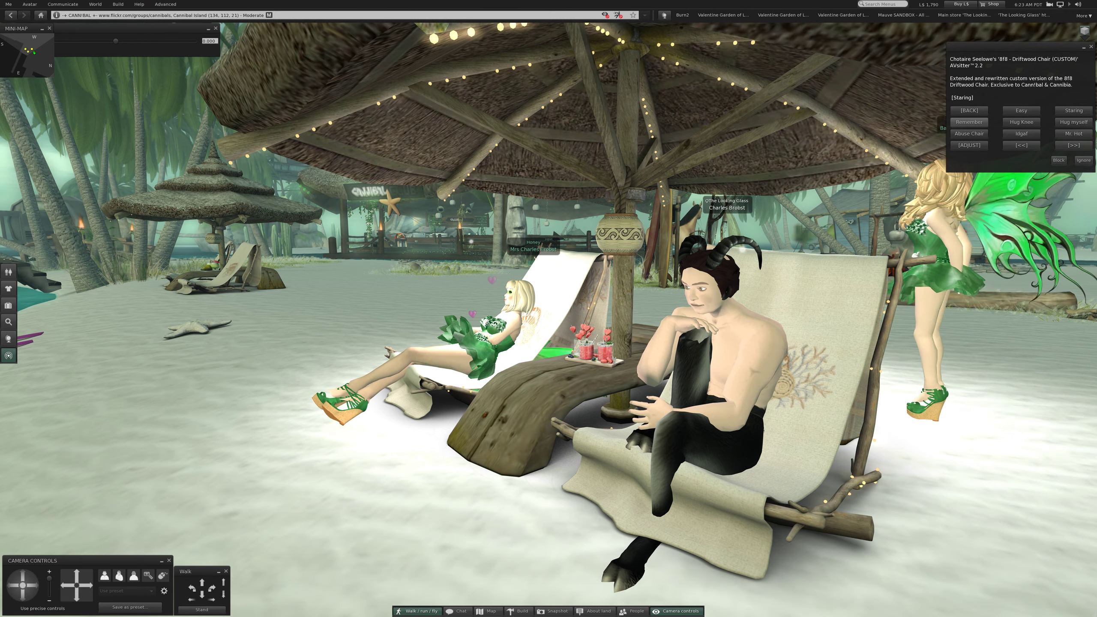
pyautogui.click(970, 122)
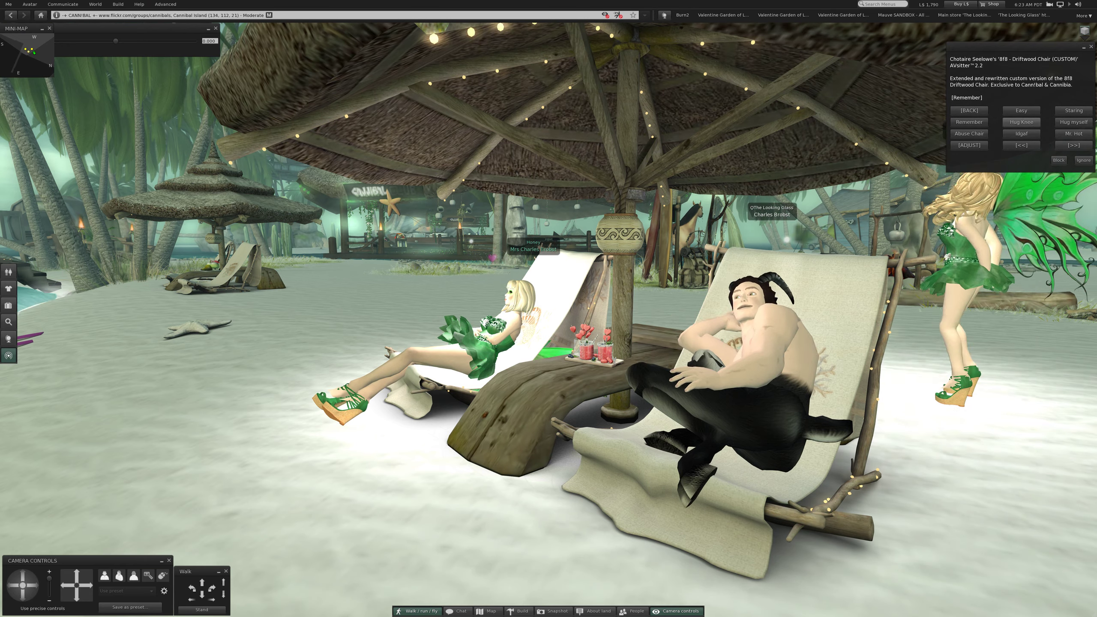
pyautogui.click(1028, 133)
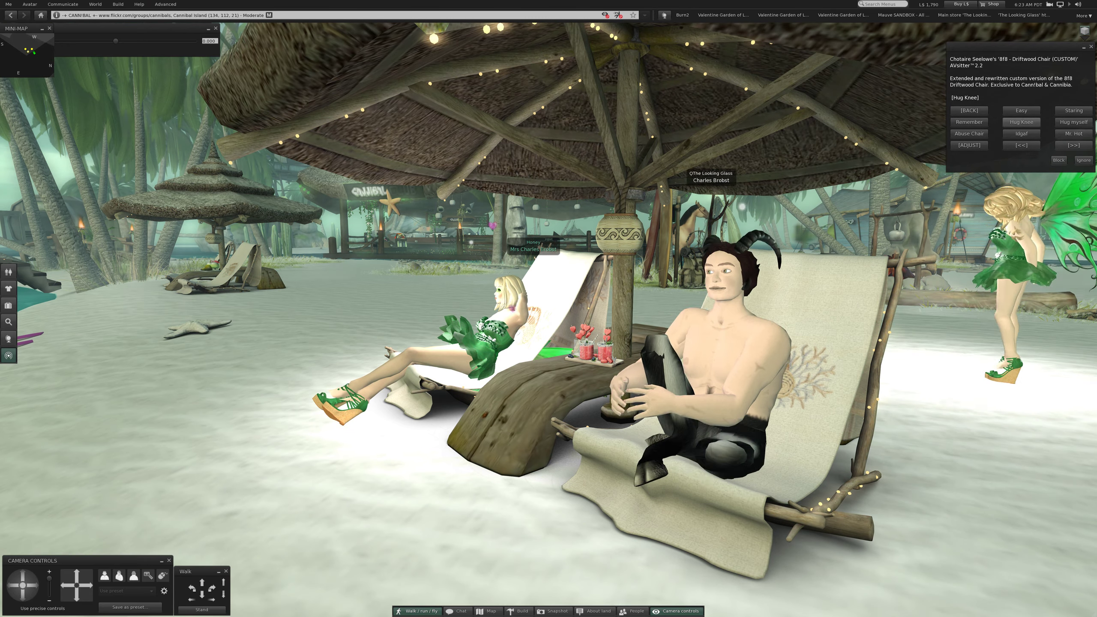
pyautogui.click(1074, 122)
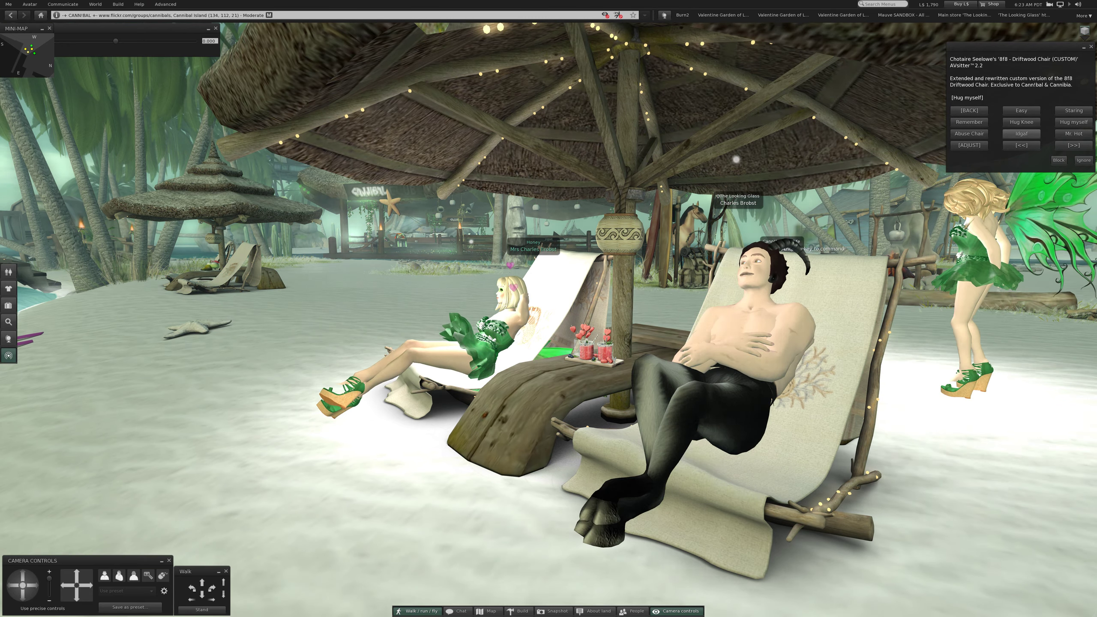
pyautogui.click(970, 133)
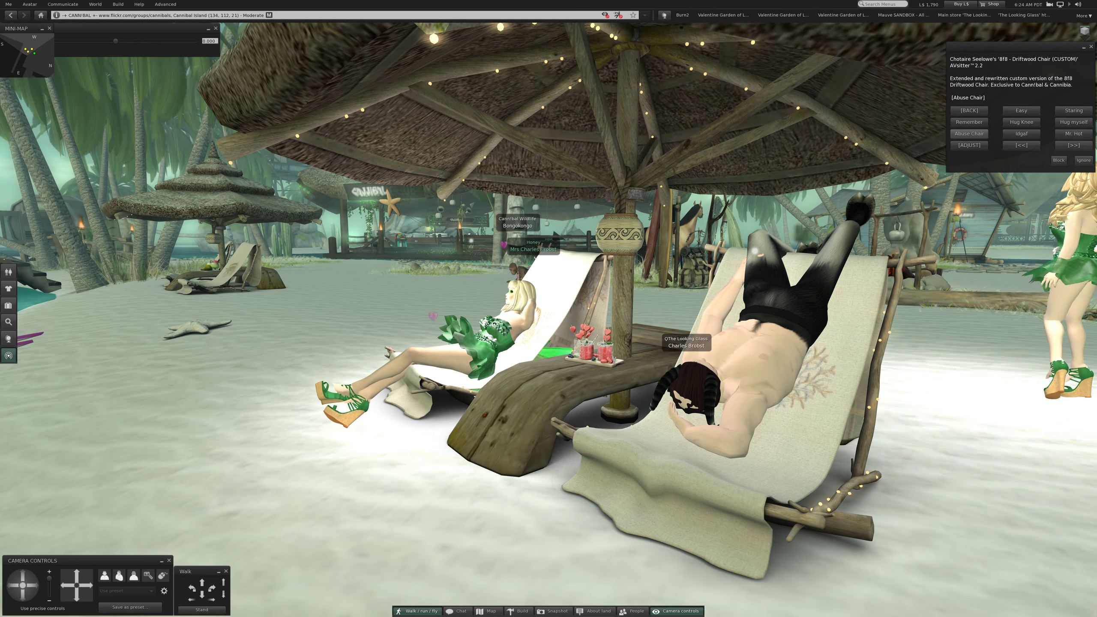
pyautogui.click(1021, 133)
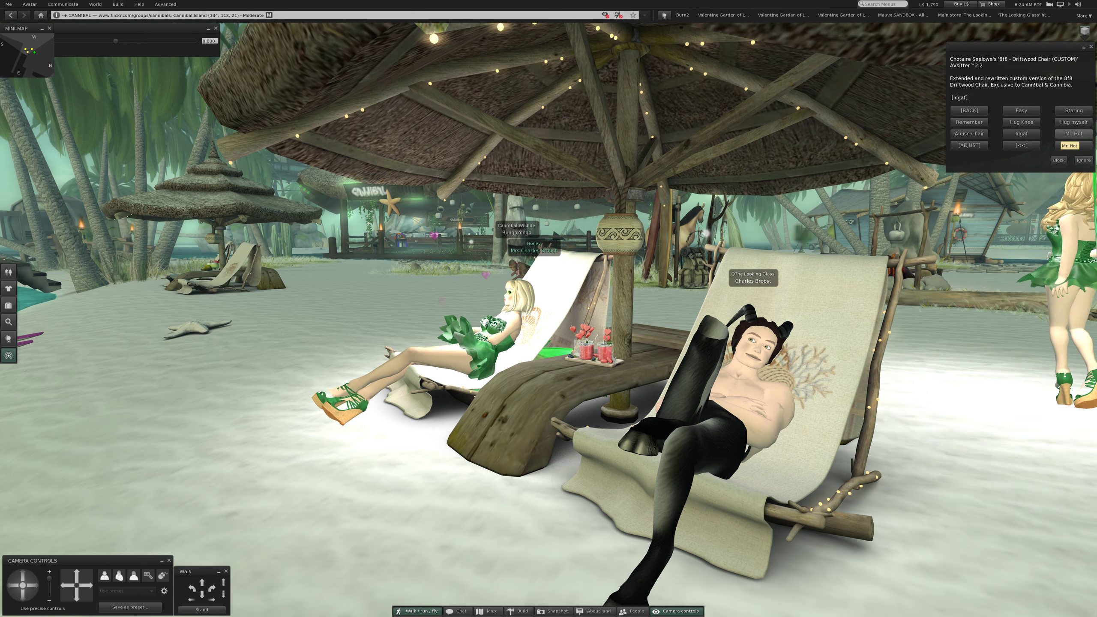
pyautogui.click(1070, 146)
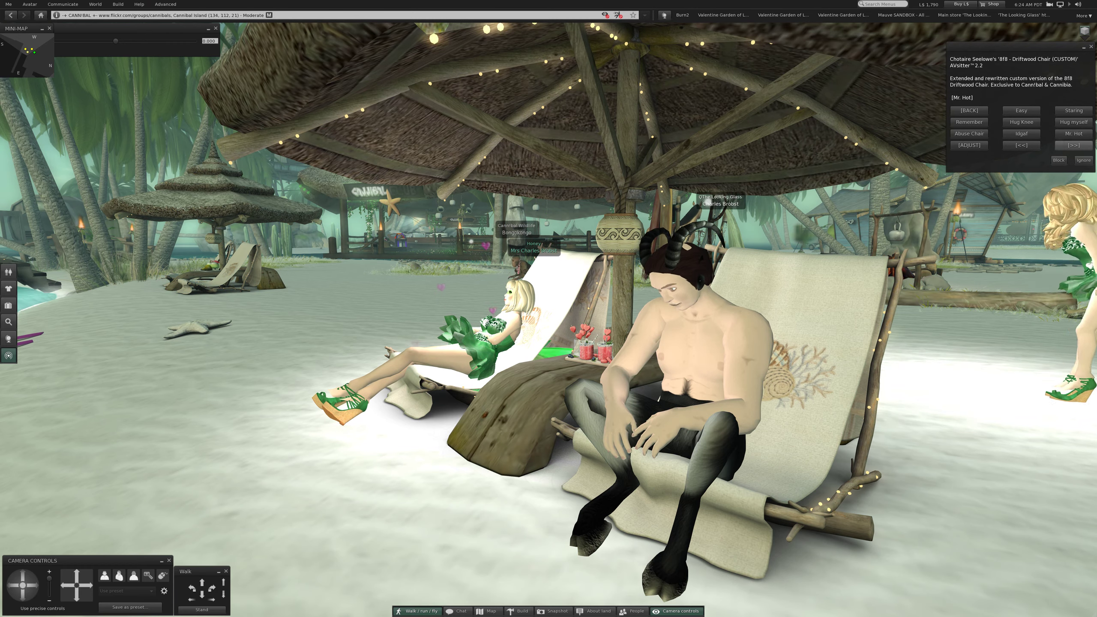
pyautogui.click(1074, 145)
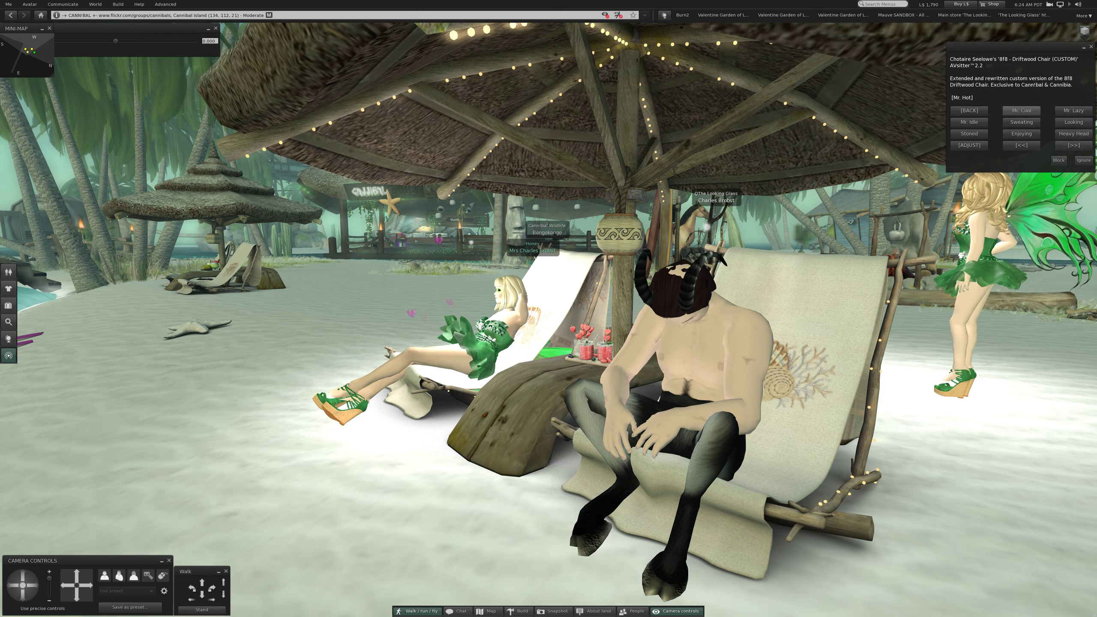
# - Play Mr. Cool, Mr. Lazy, Mr. Idle, Looking, then Heavy Head; page forward
pyautogui.click(1021, 110)
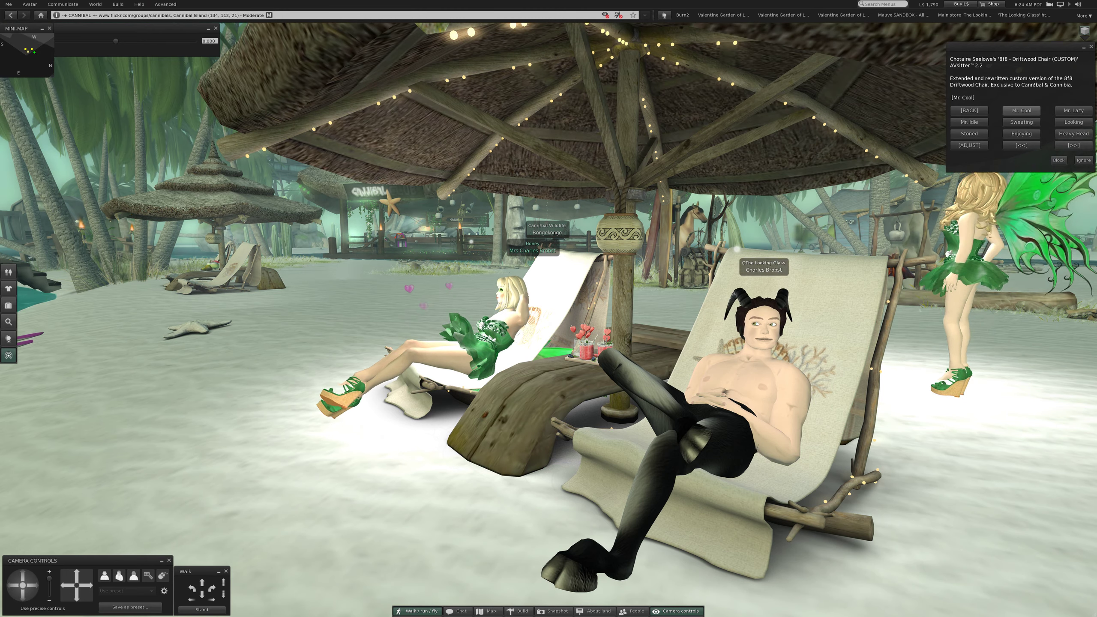
pyautogui.click(1073, 111)
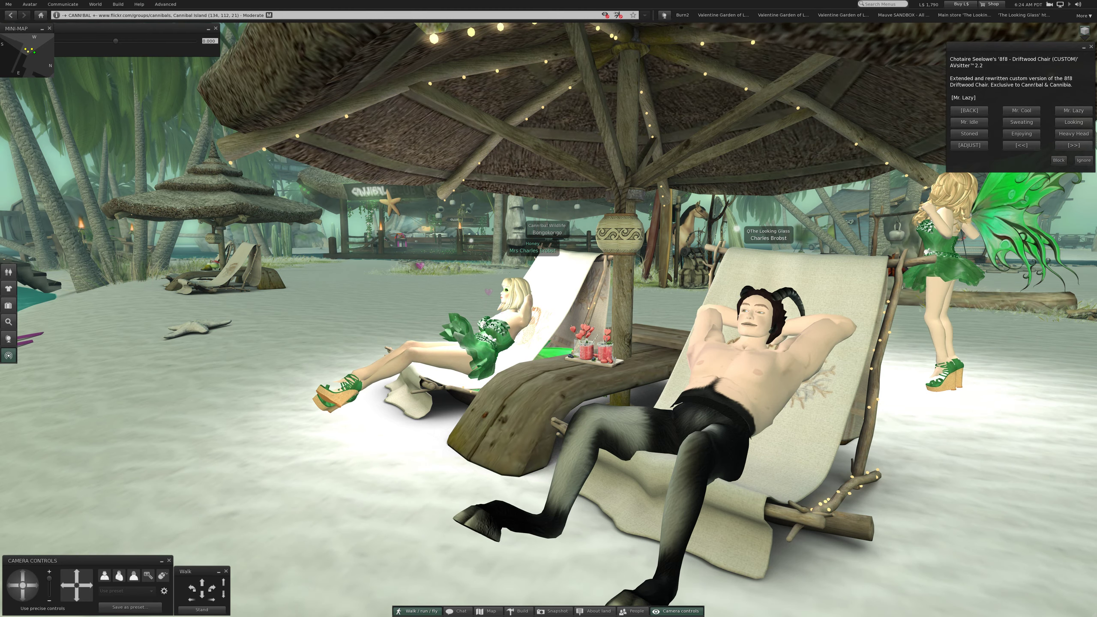
pyautogui.click(969, 122)
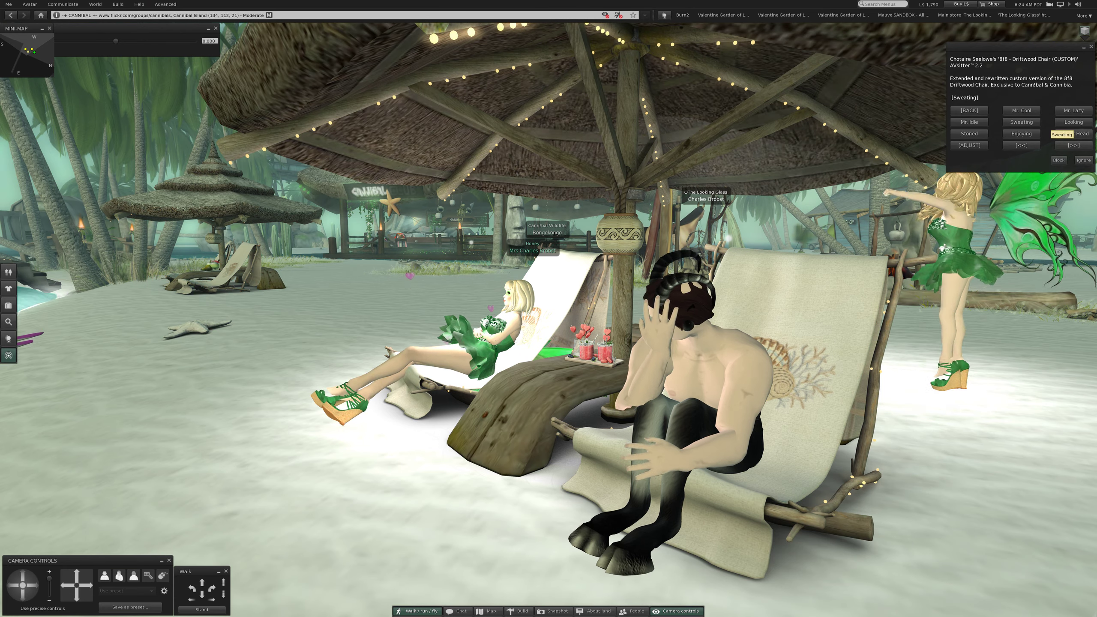
pyautogui.click(1075, 122)
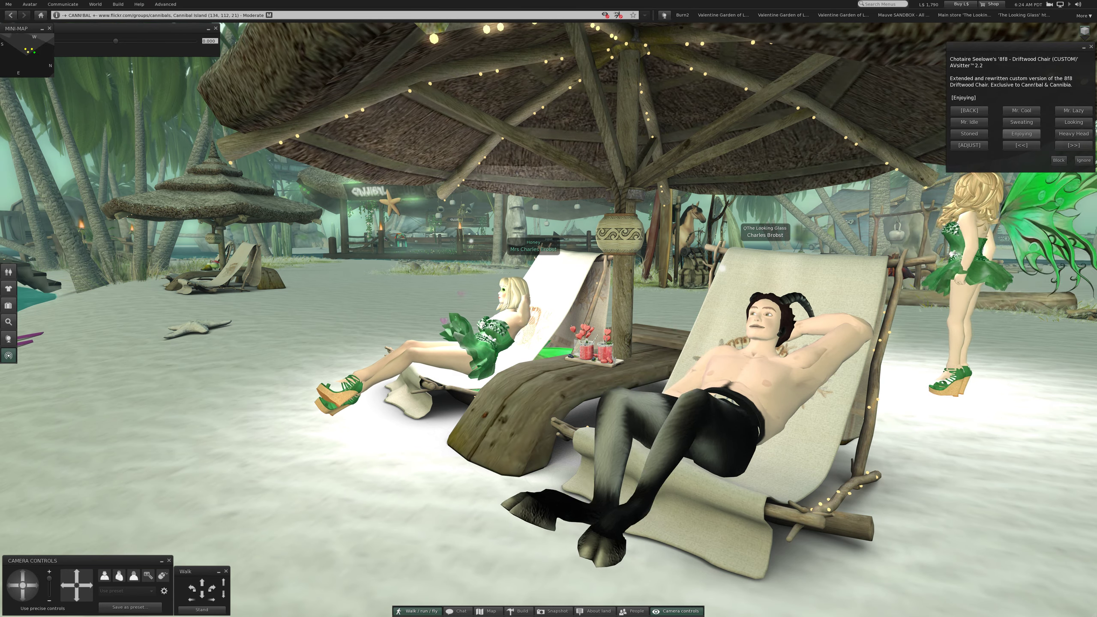
pyautogui.click(1073, 133)
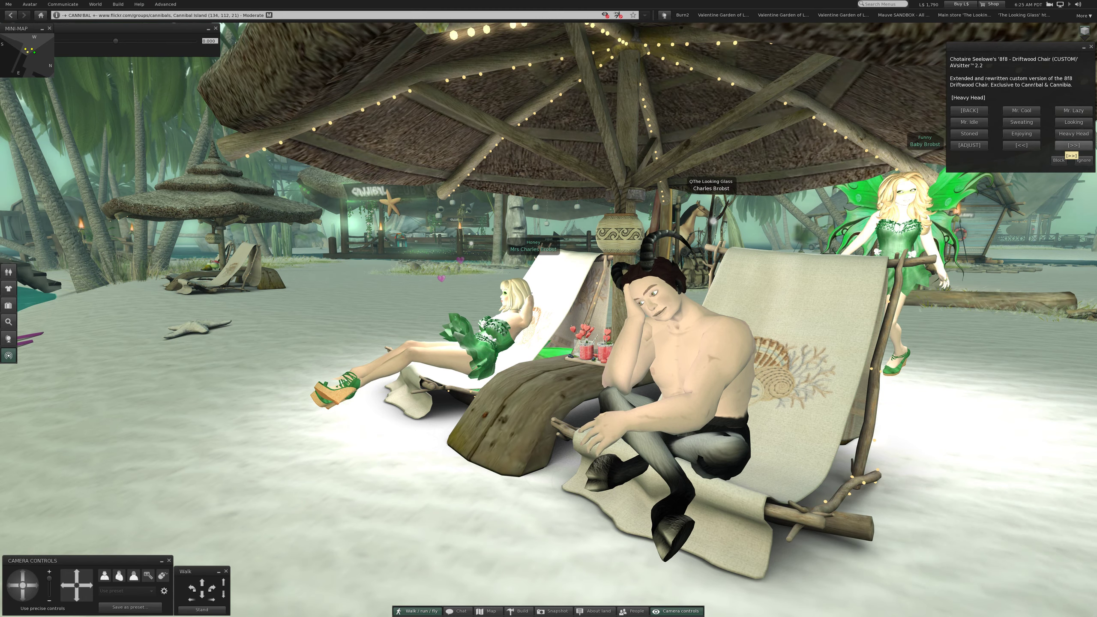
pyautogui.click(1074, 145)
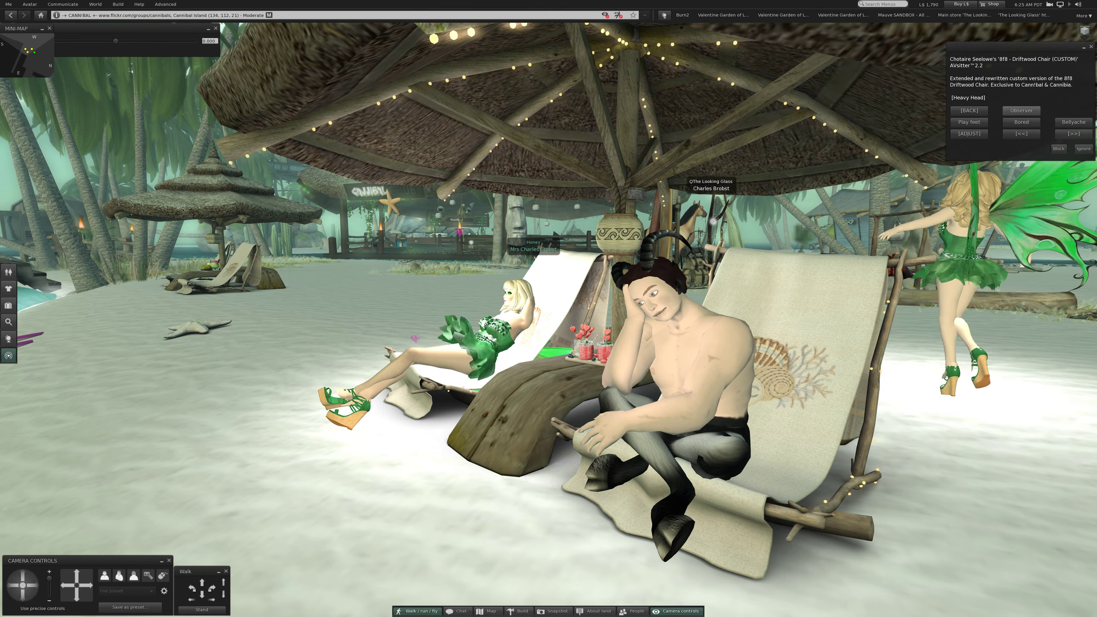
# - Play Observer, Play feet, Bored, then Bellyache; wrap back to the first page
pyautogui.click(1022, 110)
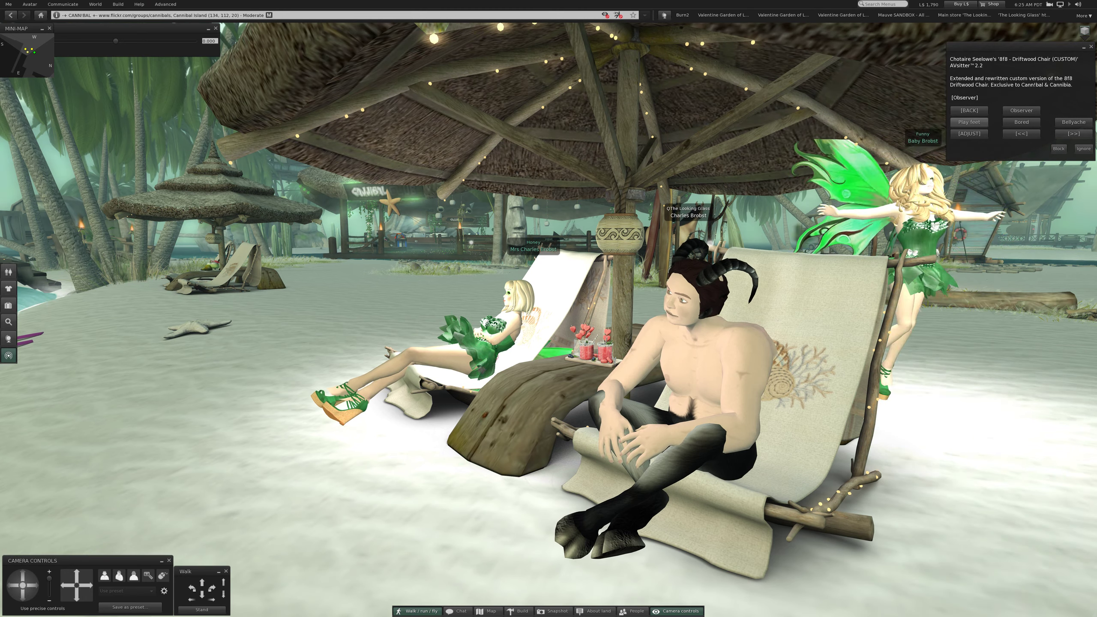
pyautogui.click(970, 122)
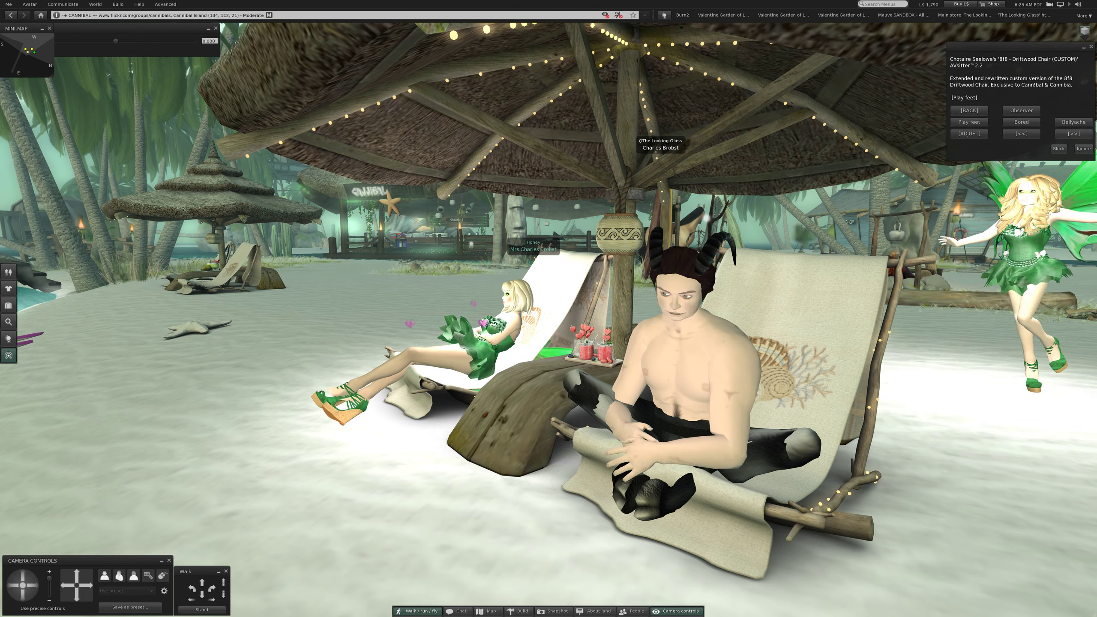
pyautogui.click(1021, 122)
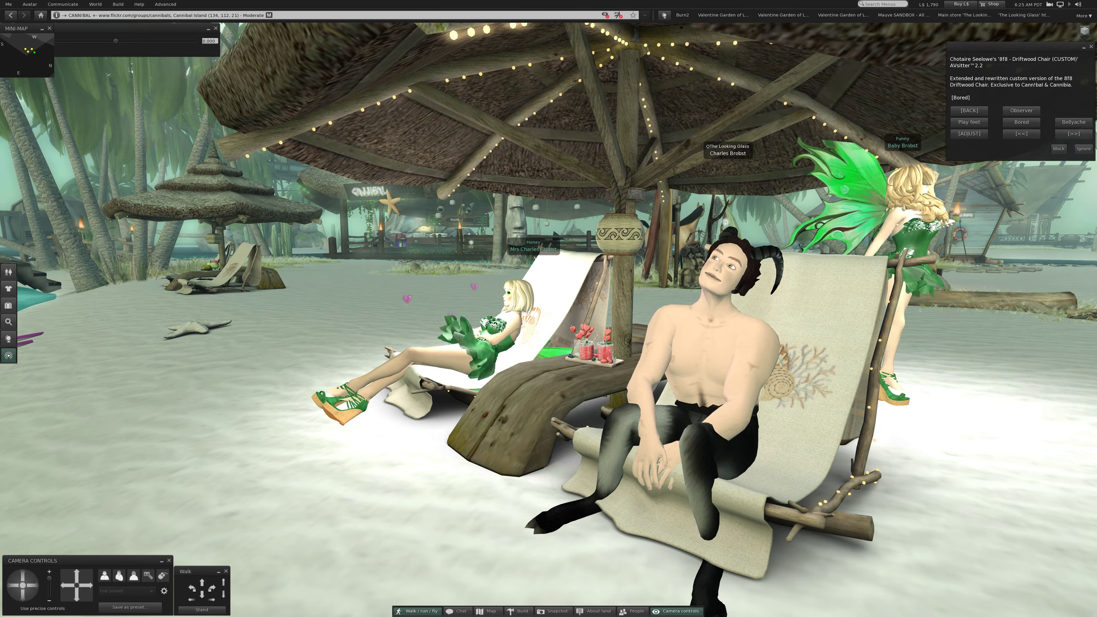
pyautogui.click(1074, 122)
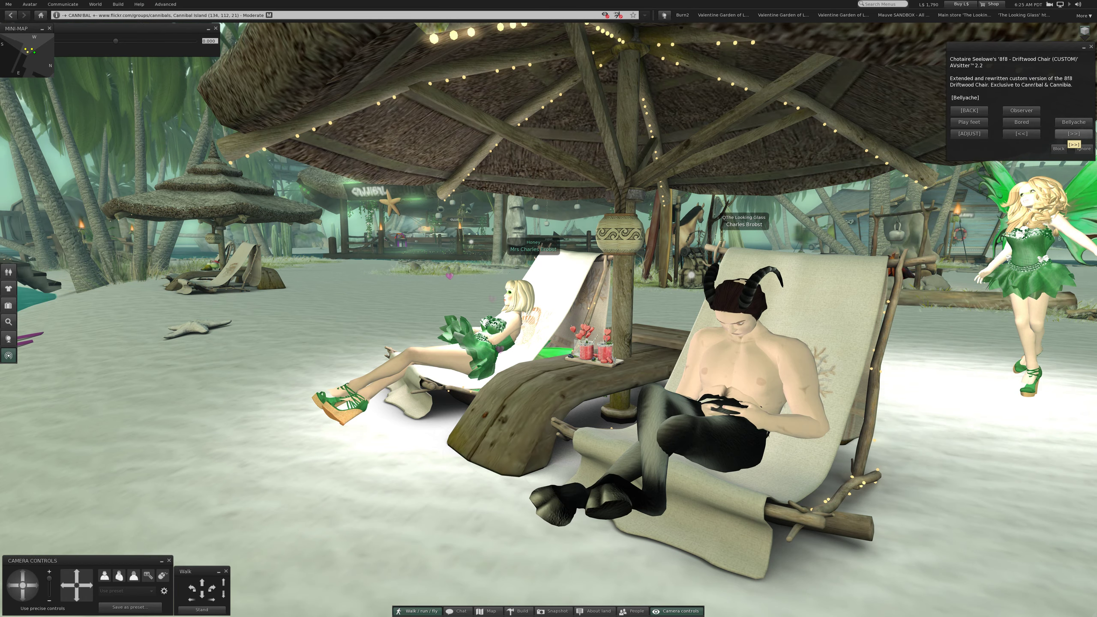
pyautogui.click(1074, 134)
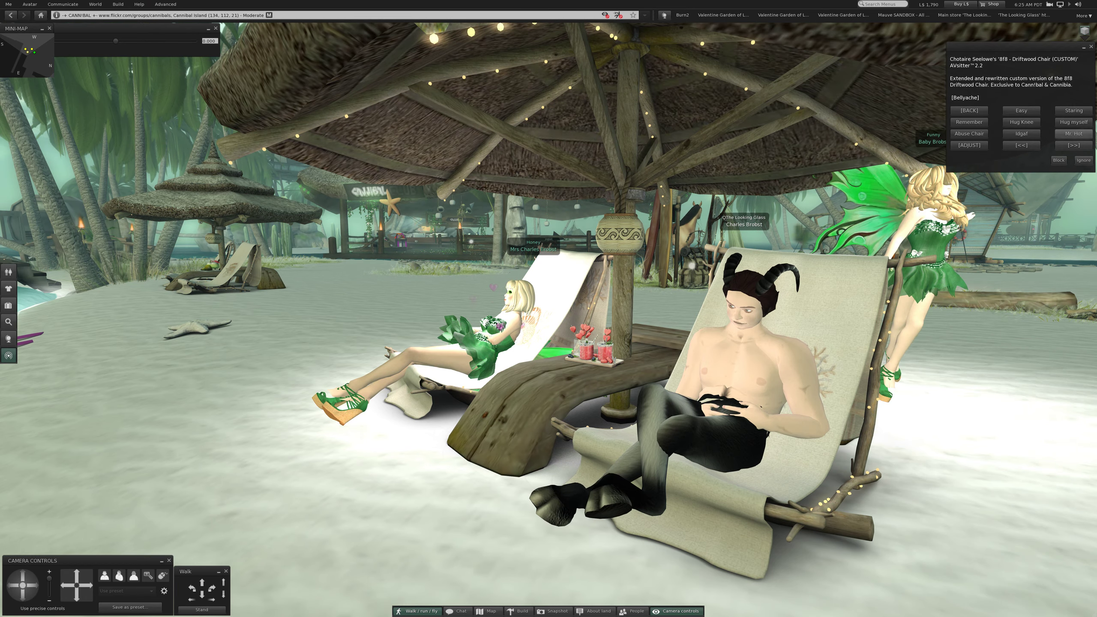